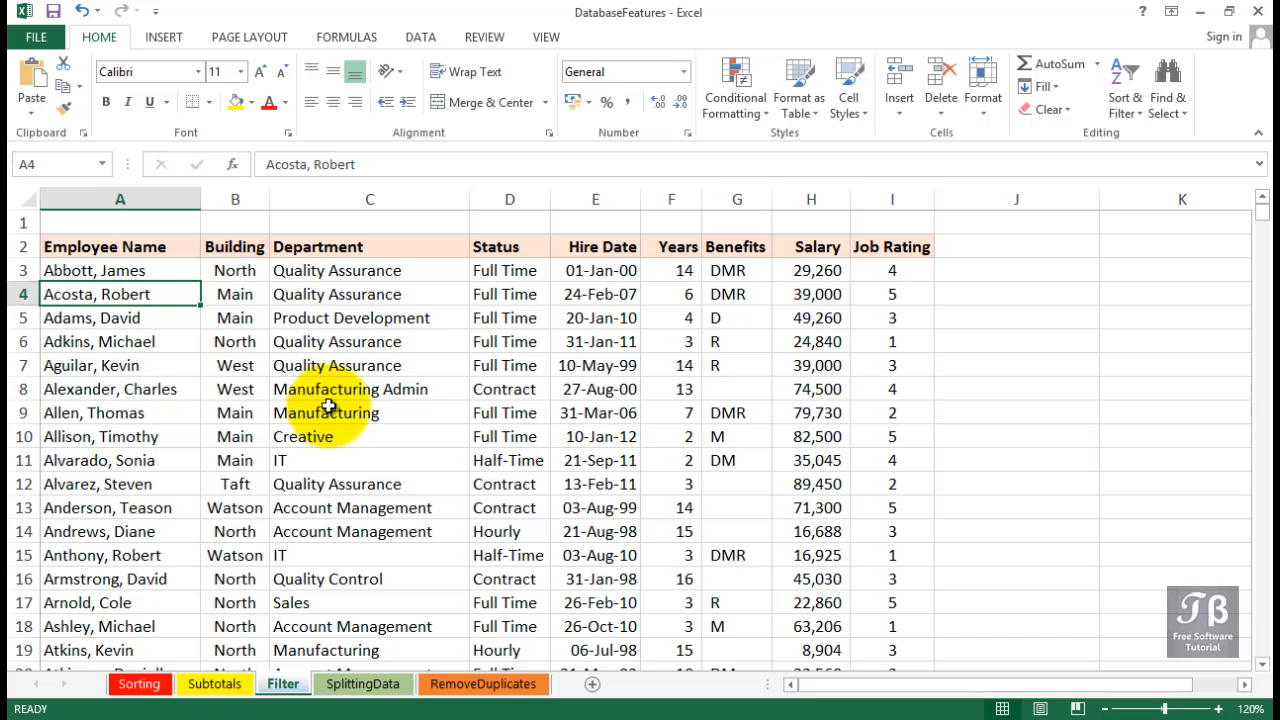
- Look through the employee list on the Filter sheet and enlarge the worksheet view to 140%
{"action": "left_click", "coordinate": [328, 406]}
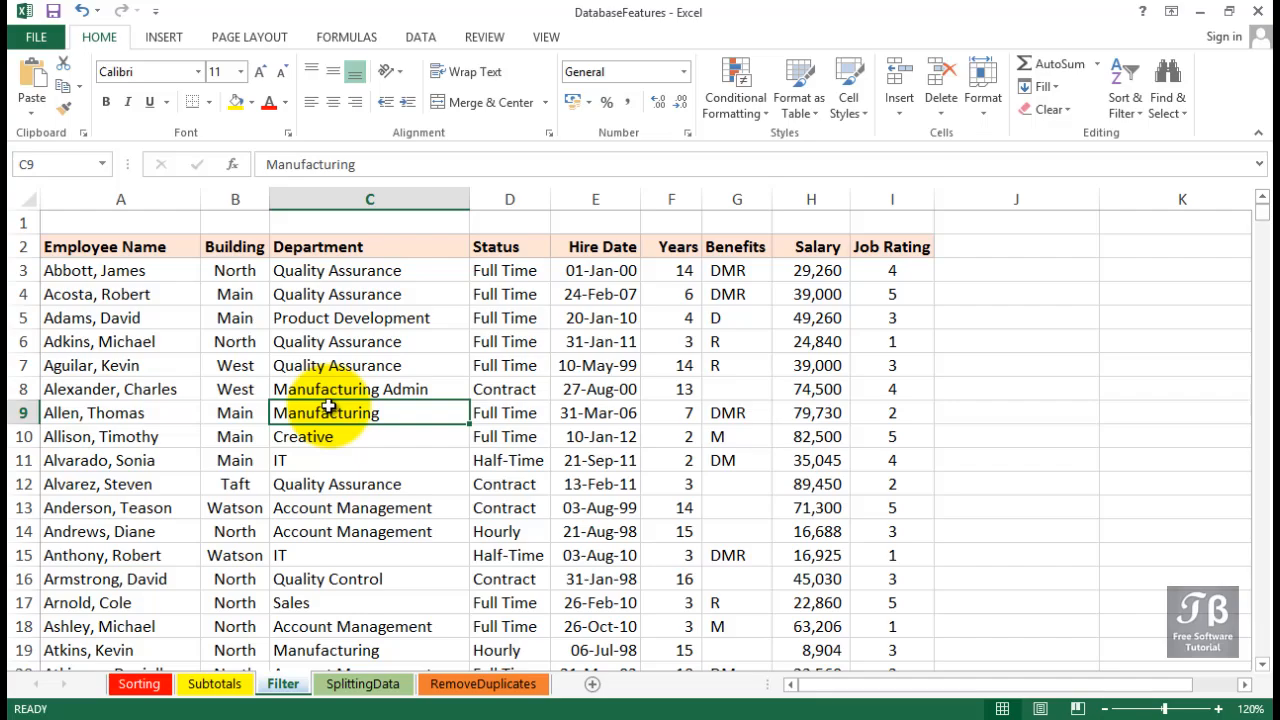
{"action": "scroll", "coordinate": [328, 406], "scroll_direction": "down", "scroll_amount": 5}
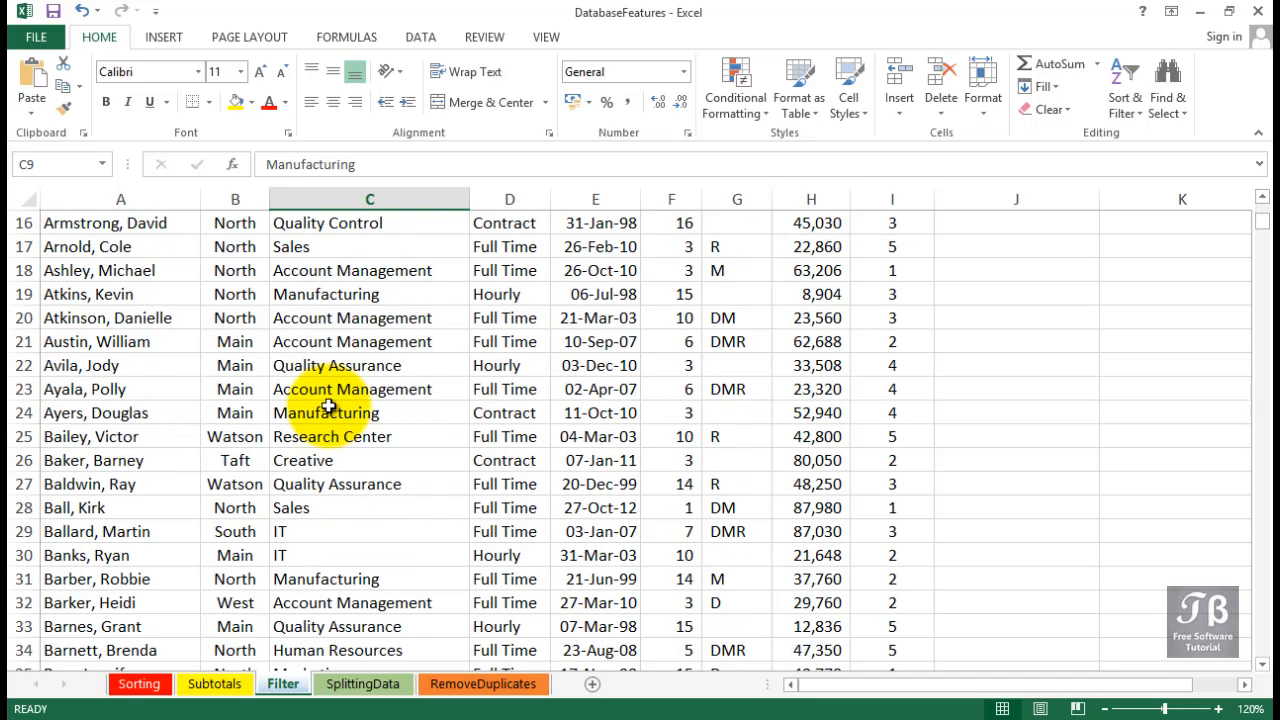
{"action": "scroll", "coordinate": [328, 406], "scroll_direction": "down", "scroll_amount": 6}
{"action": "scroll", "coordinate": [328, 406], "scroll_direction": "up", "scroll_amount": 11}
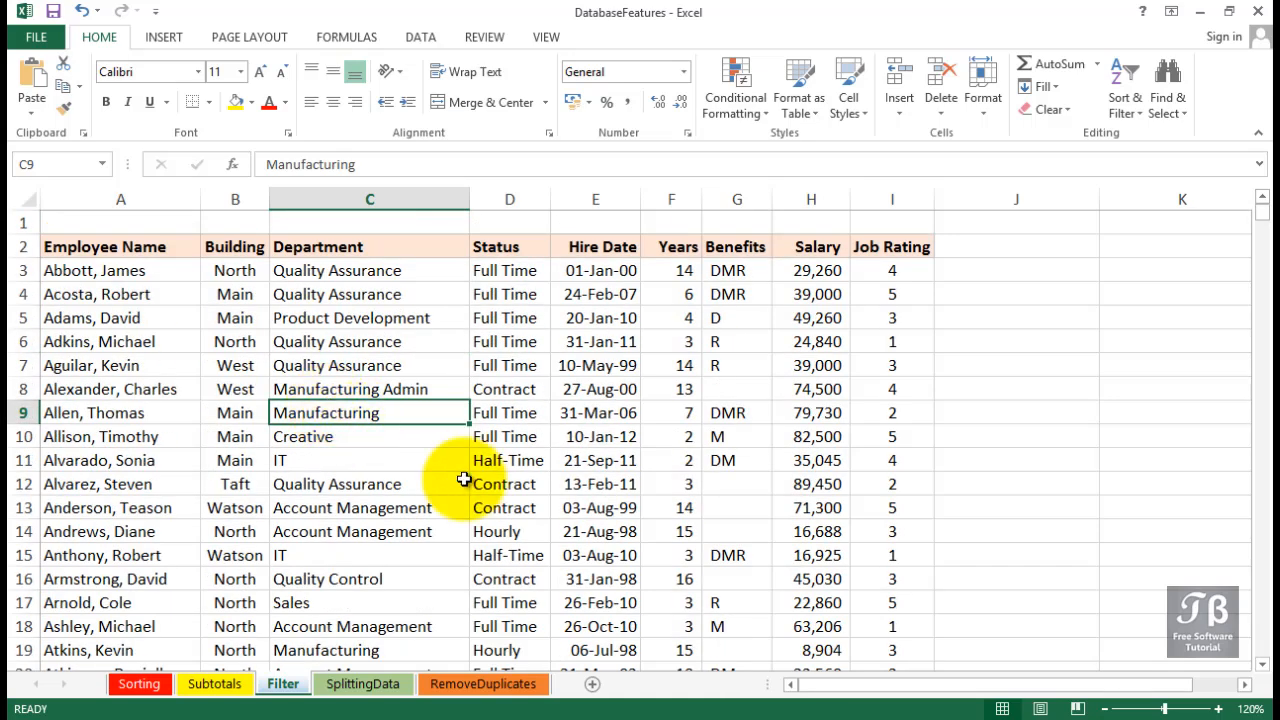
{"action": "left_click", "coordinate": [1218, 709]}
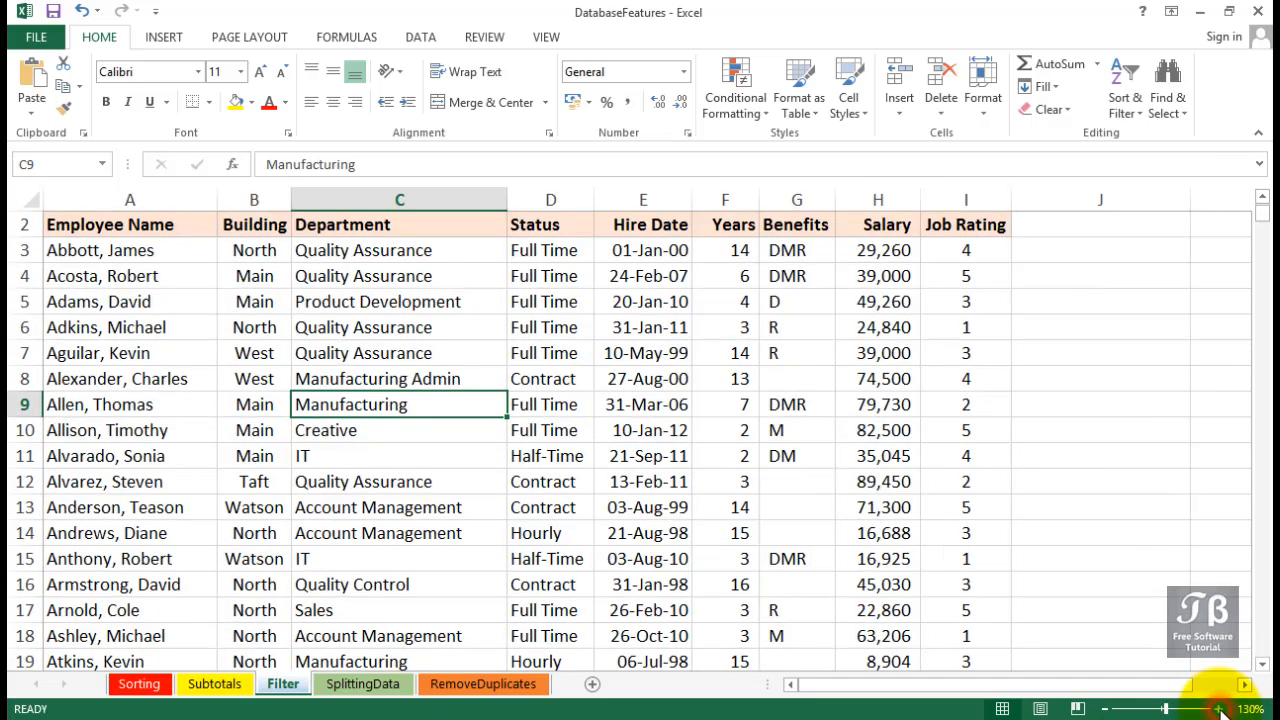
{"action": "left_click", "coordinate": [1218, 709]}
{"action": "scroll", "coordinate": [405, 478], "scroll_direction": "up", "scroll_amount": 1}
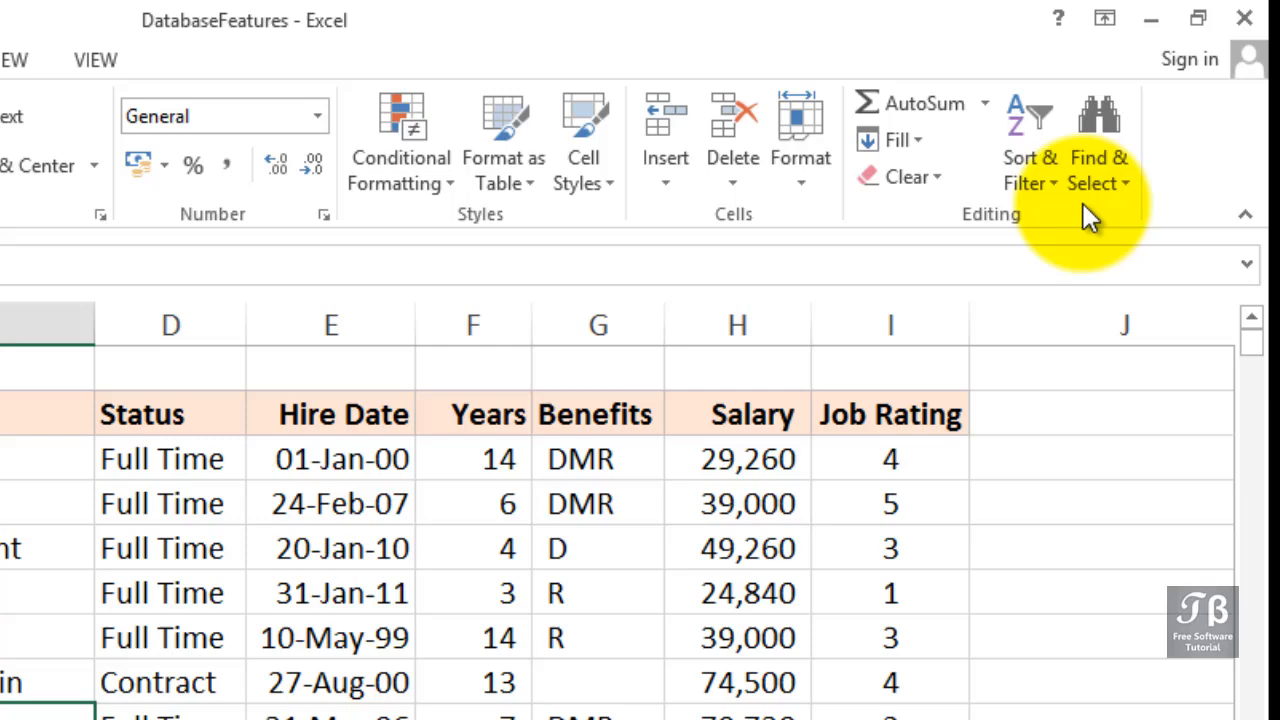
- Turn on Filter for the employee list so that every column header gets a filter drop-down
{"action": "left_click", "coordinate": [1052, 183]}
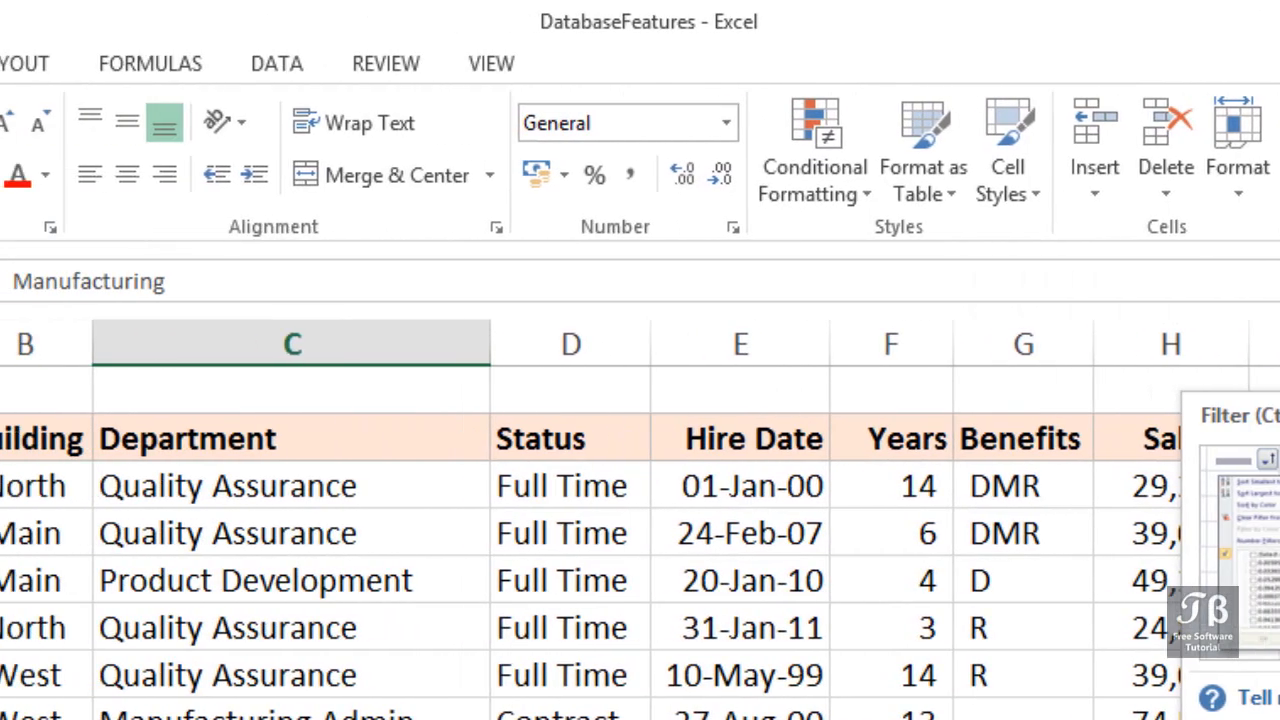
{"action": "left_click", "coordinate": [562, 74]}
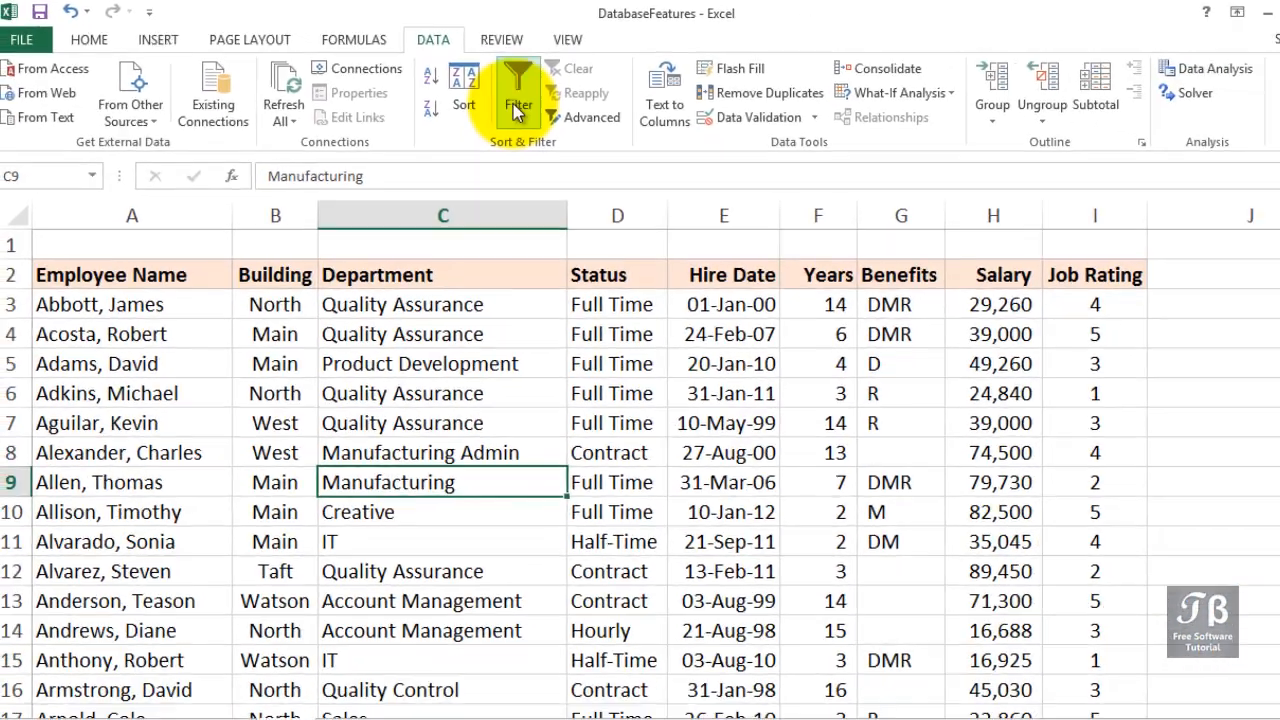
{"action": "left_click", "coordinate": [672, 162]}
{"action": "left_click_drag", "start_coordinate": [158, 256], "coordinate": [1037, 262]}
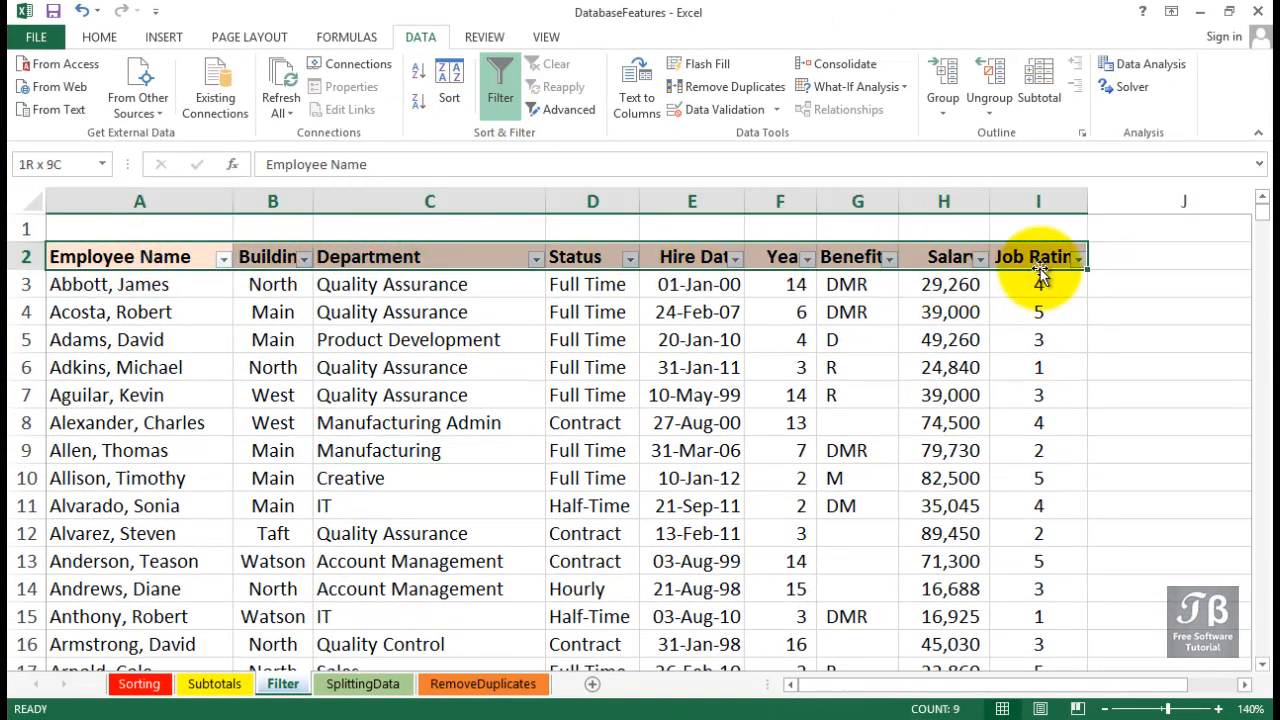
{"action": "left_click", "coordinate": [571, 340]}
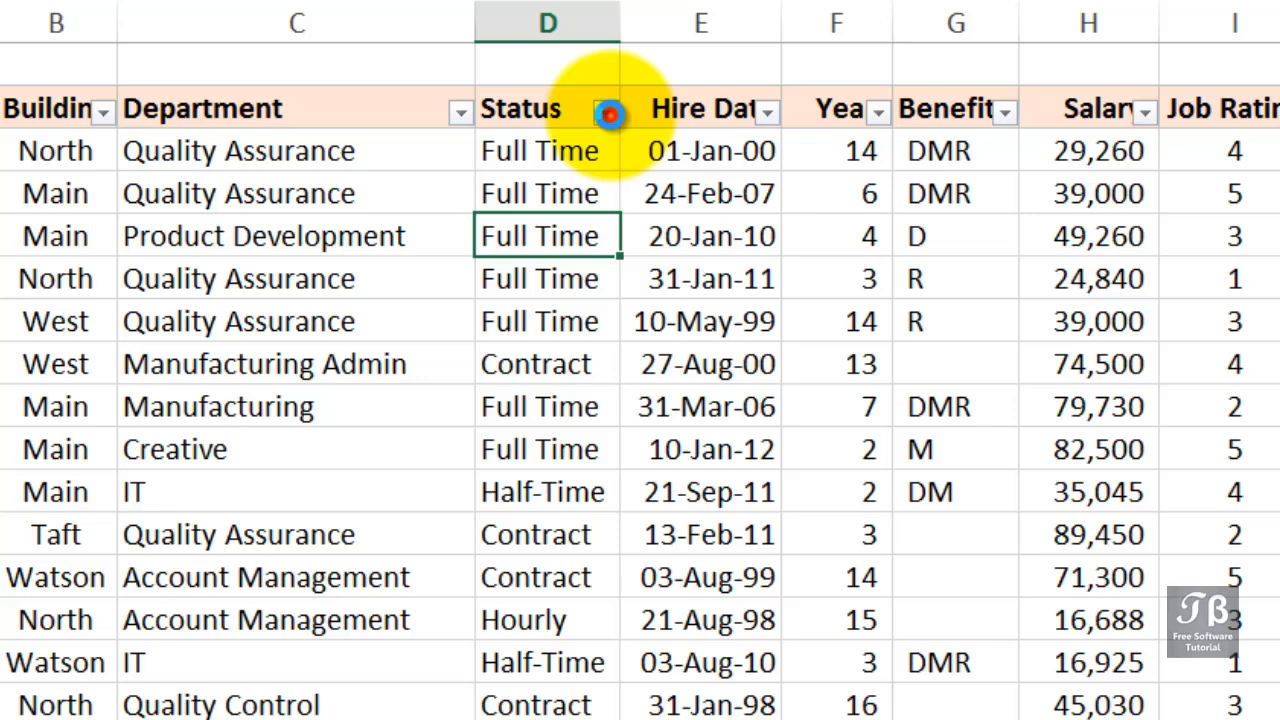
- Filter the Status column to show only Full Time employees
{"action": "left_click", "coordinate": [605, 112]}
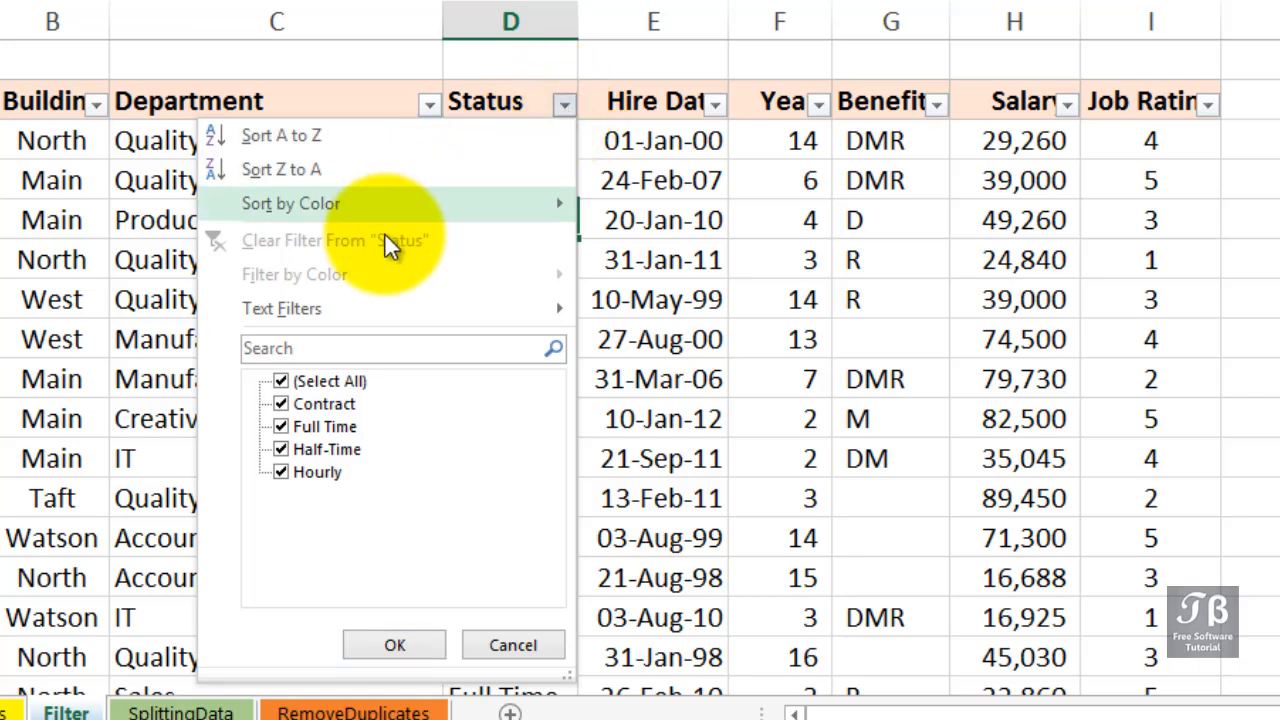
{"action": "left_click", "coordinate": [280, 382]}
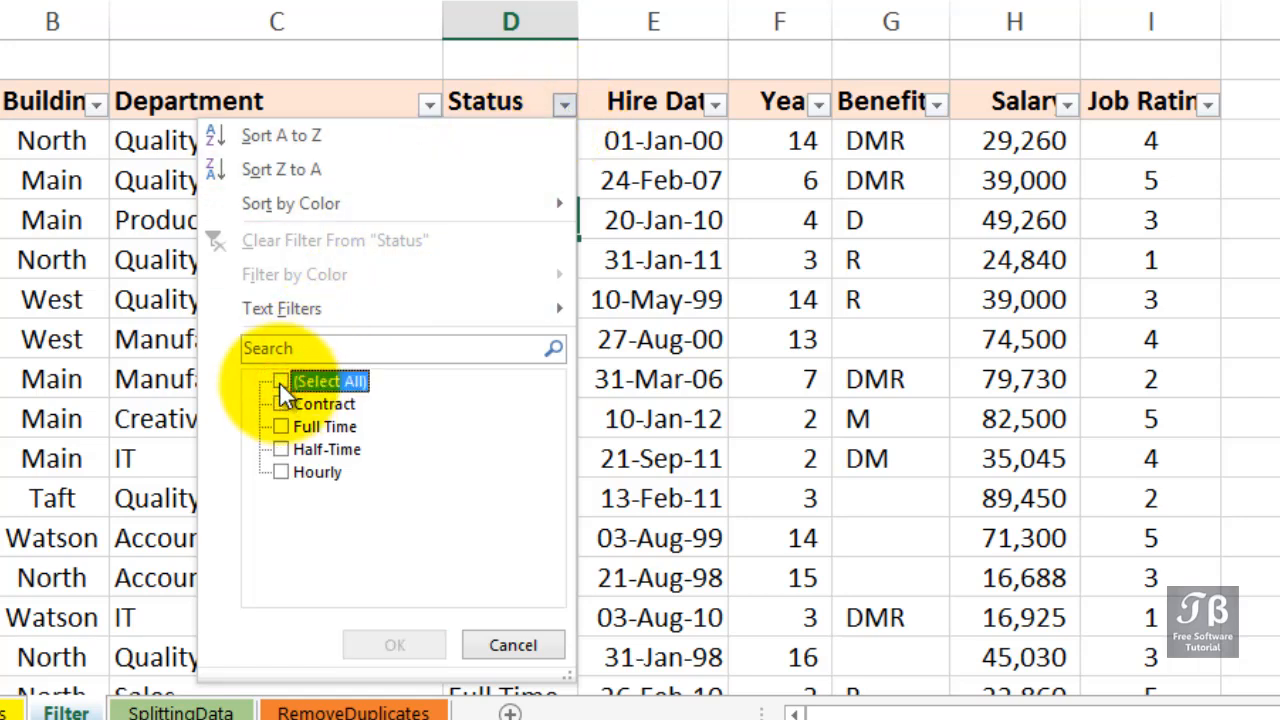
{"action": "left_click", "coordinate": [279, 428]}
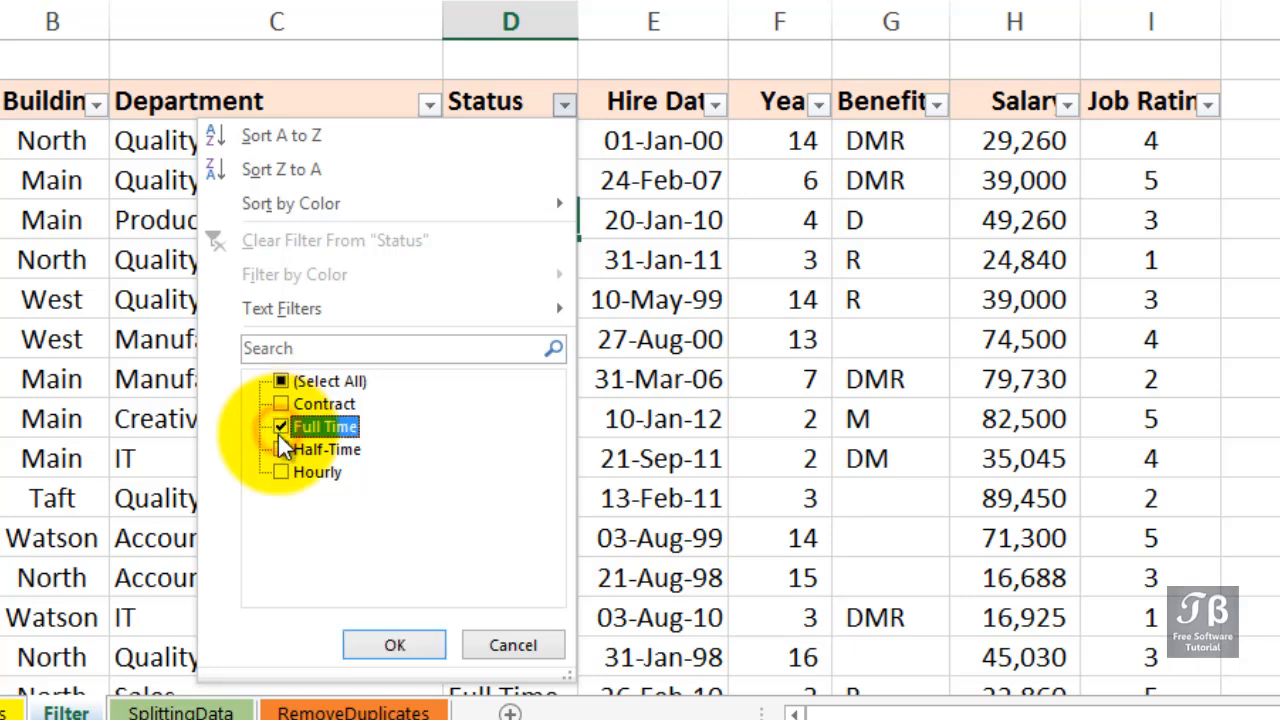
{"action": "left_click", "coordinate": [383, 646]}
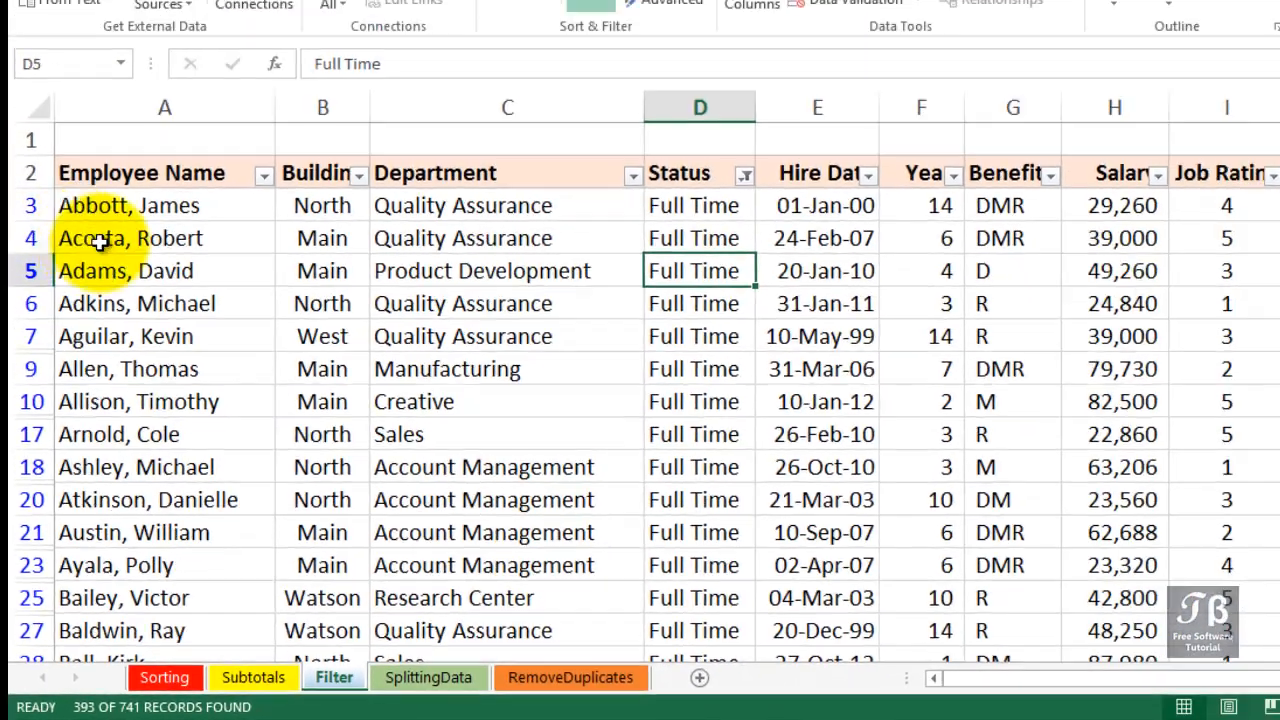
- Look through the filtered full-time employee records and return to the start of the list
{"action": "left_click", "coordinate": [92, 288]}
{"action": "scroll", "coordinate": [71, 337], "scroll_direction": "down", "scroll_amount": 8}
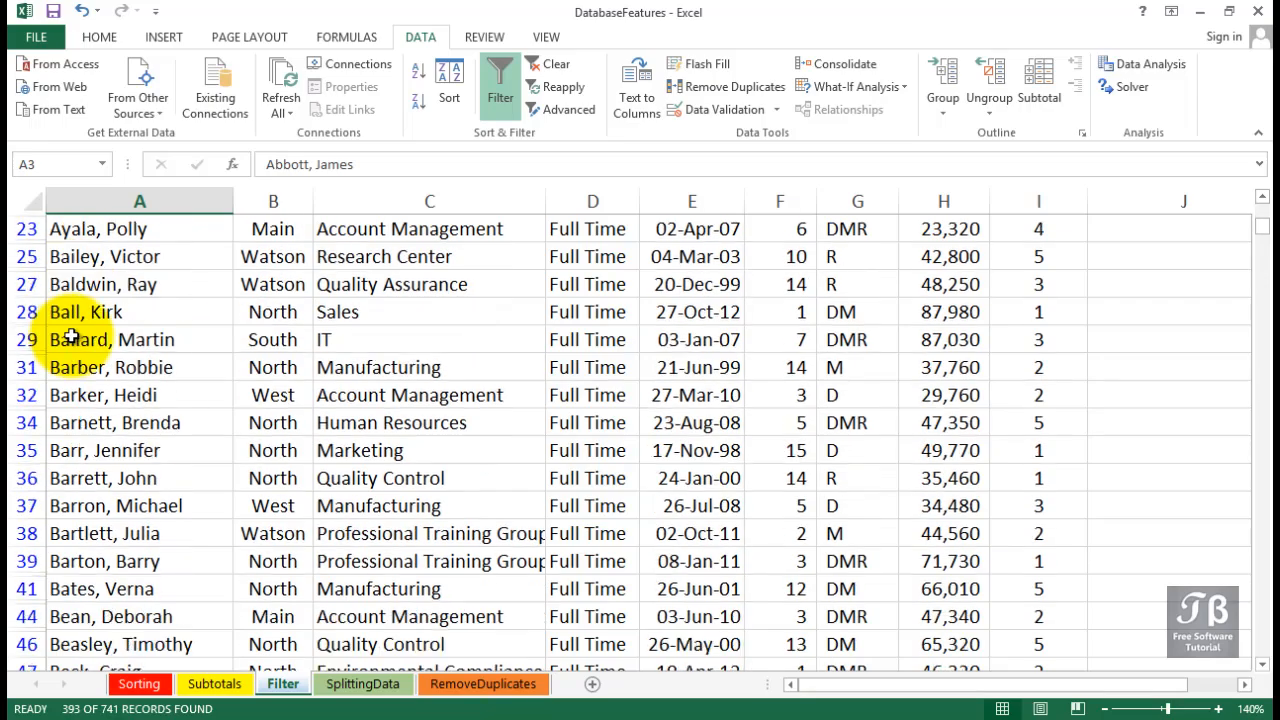
{"action": "scroll", "coordinate": [71, 337], "scroll_direction": "down", "scroll_amount": 5}
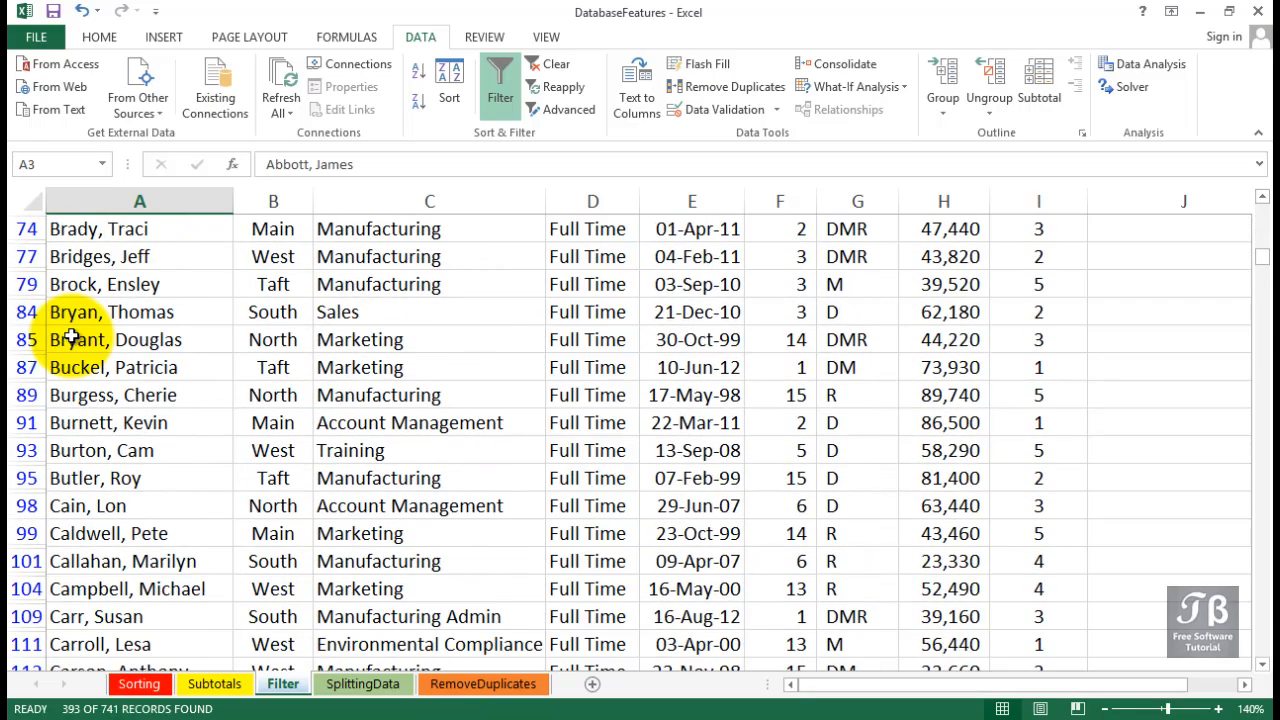
{"action": "scroll", "coordinate": [71, 337], "scroll_direction": "up", "scroll_amount": 4}
{"action": "scroll", "coordinate": [71, 337], "scroll_direction": "up", "scroll_amount": 5}
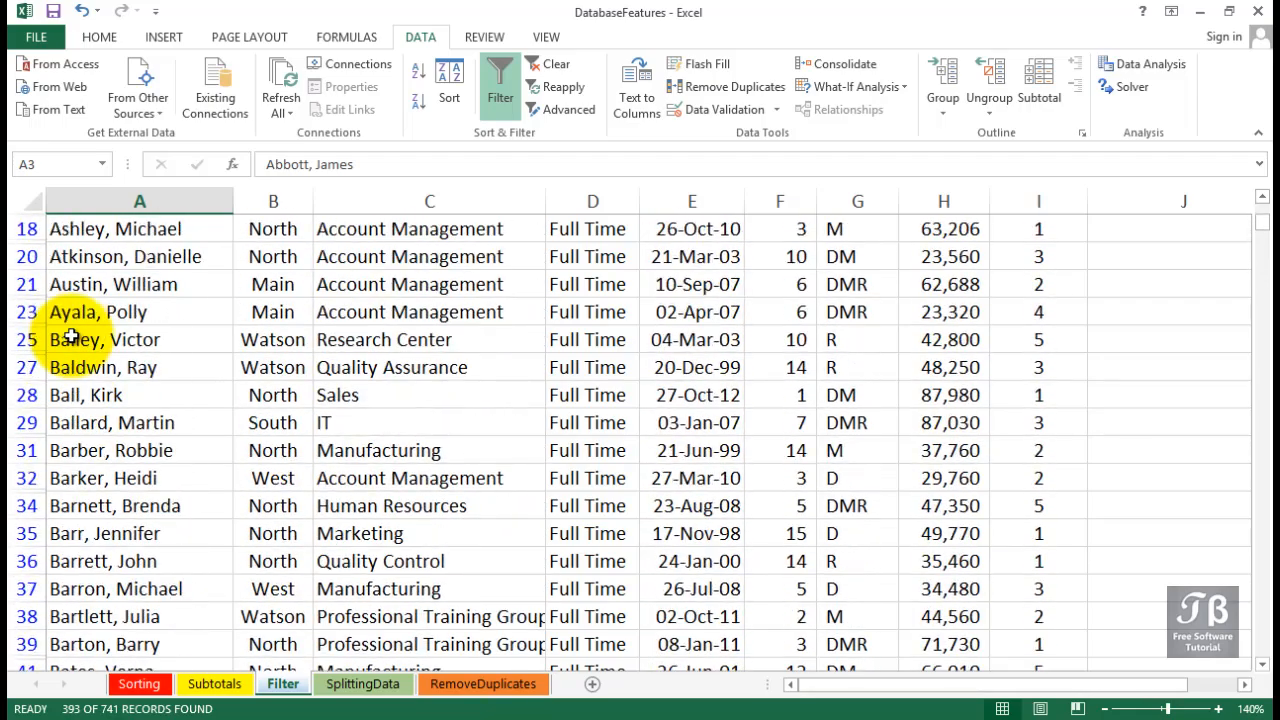
{"action": "scroll", "coordinate": [71, 337], "scroll_direction": "up", "scroll_amount": 4}
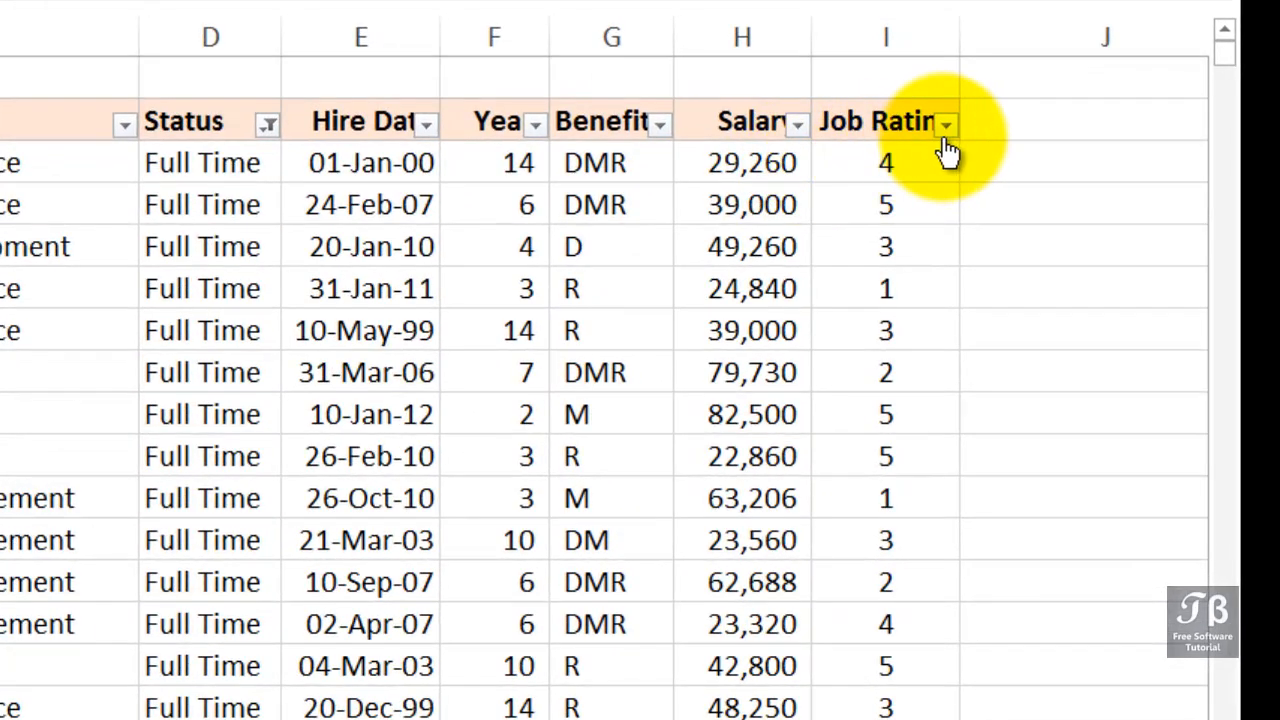
- Filter the Job Rating column to show only employees with a rating of 5
{"action": "left_click", "coordinate": [946, 127]}
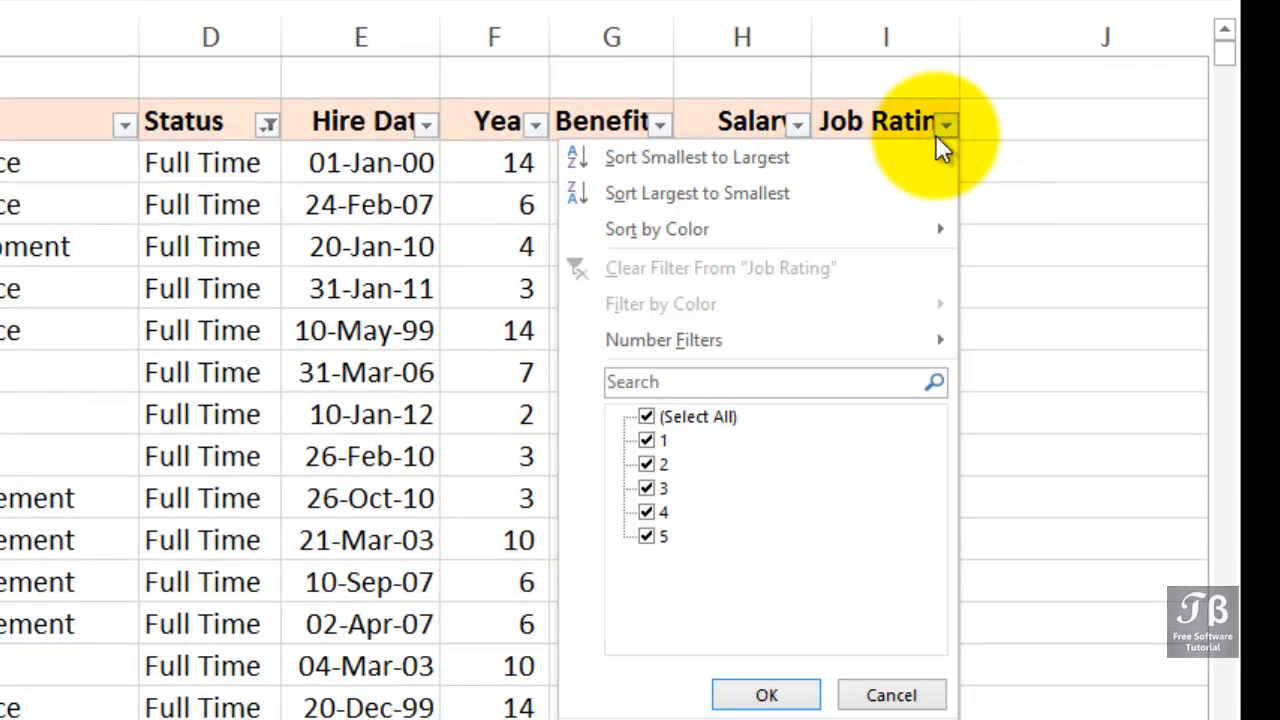
{"action": "left_click", "coordinate": [648, 418]}
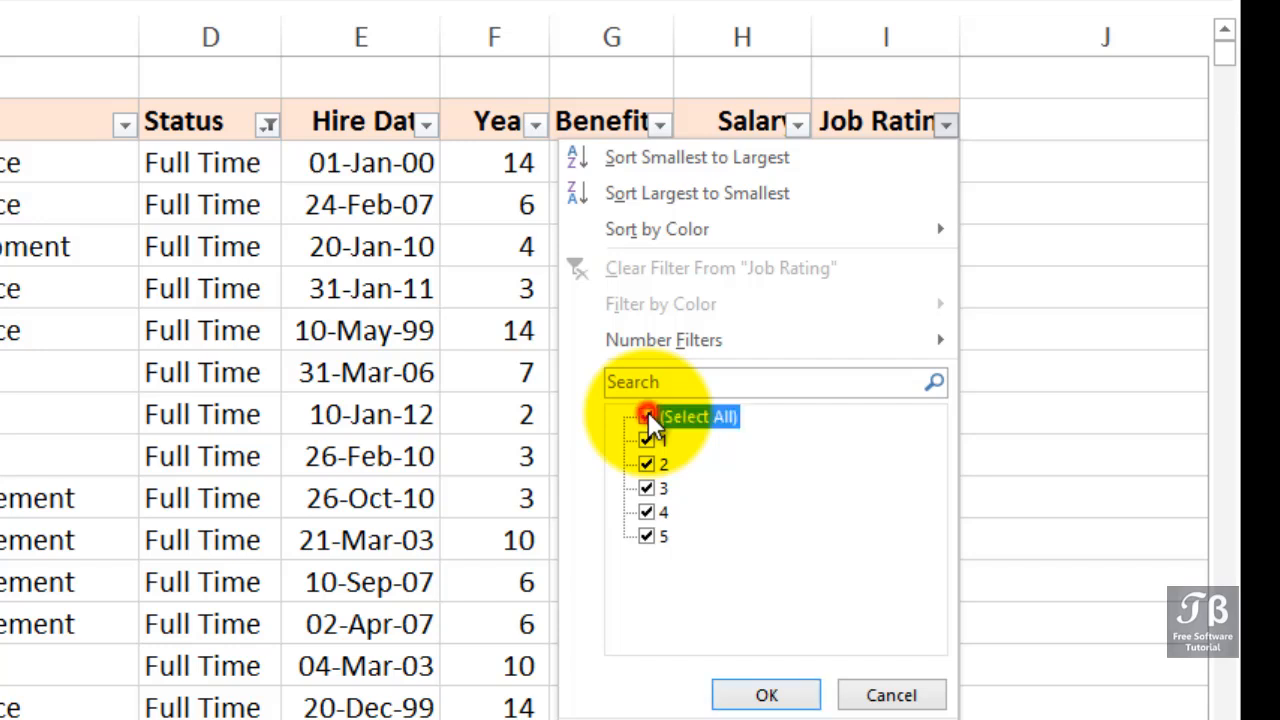
{"action": "left_click", "coordinate": [648, 536]}
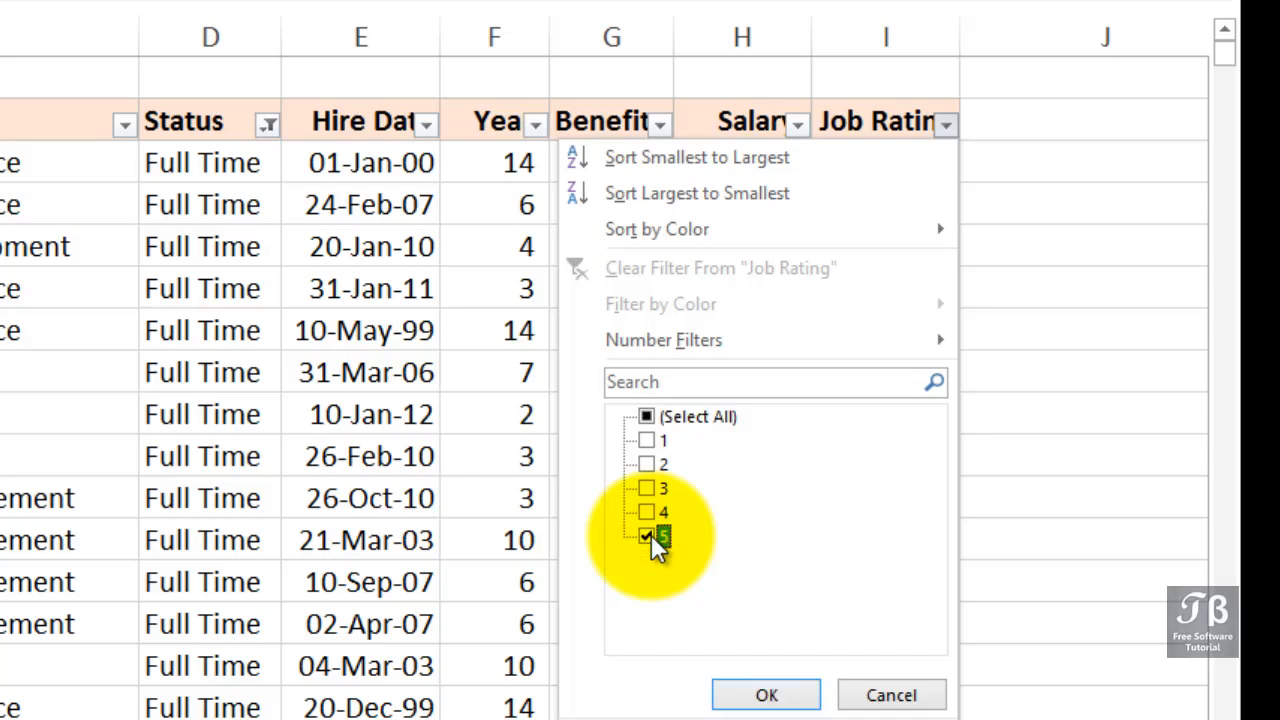
{"action": "left_click", "coordinate": [752, 694]}
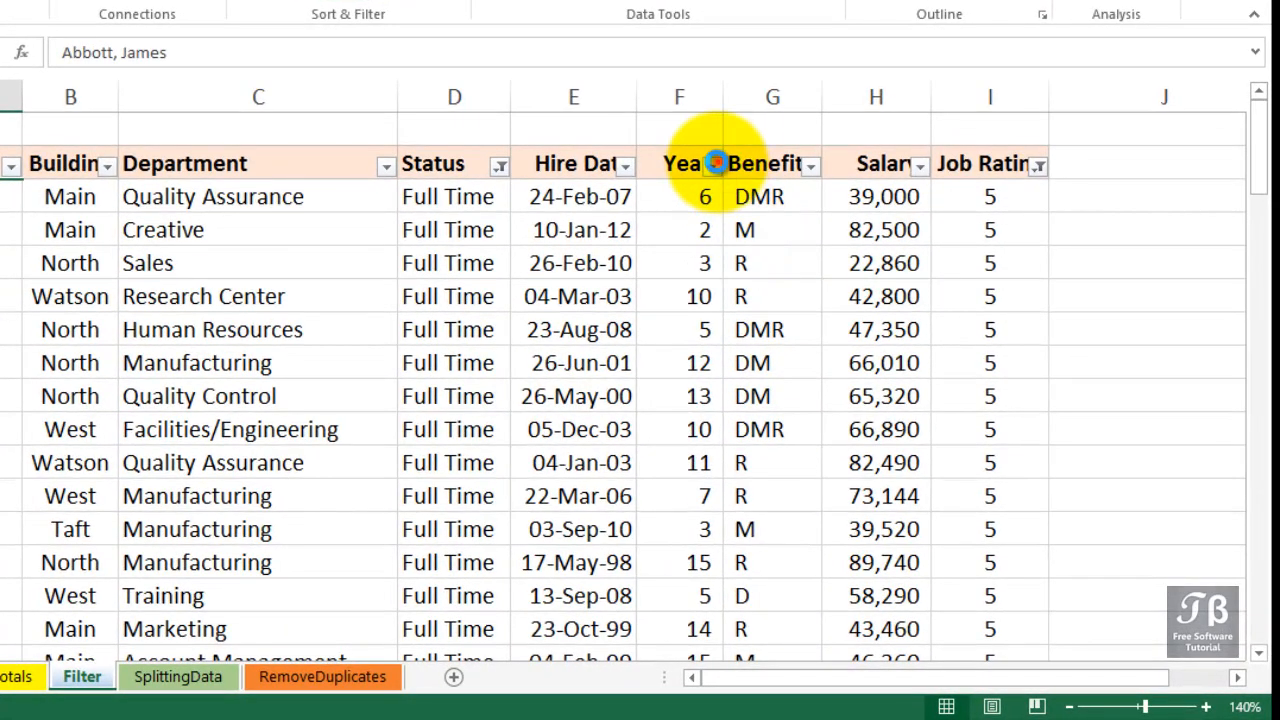
- Apply a number filter to the Years column for values greater than or equal to 10
{"action": "left_click", "coordinate": [810, 257]}
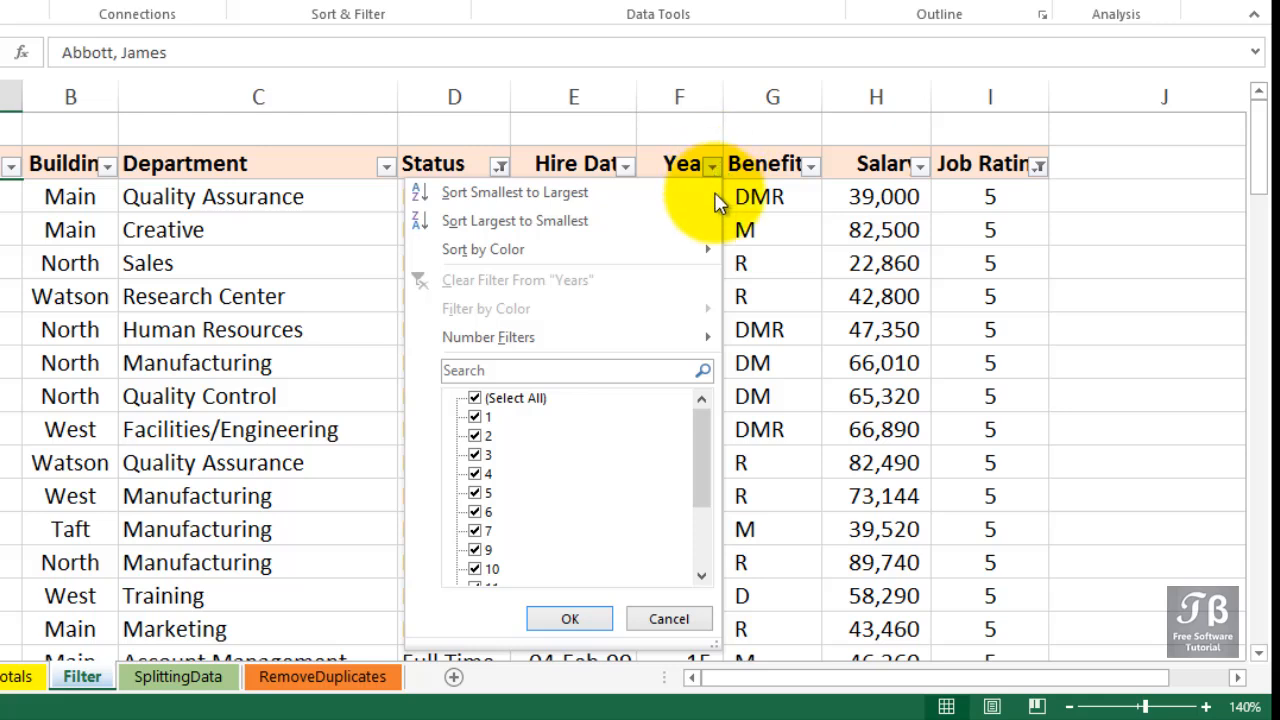
{"action": "mouse_move", "coordinate": [698, 415]}
{"action": "left_mouse_down"}
{"action": "mouse_move", "coordinate": [698, 519]}
{"action": "mouse_move", "coordinate": [708, 405]}
{"action": "left_mouse_up"}
{"action": "mouse_move", "coordinate": [707, 338]}
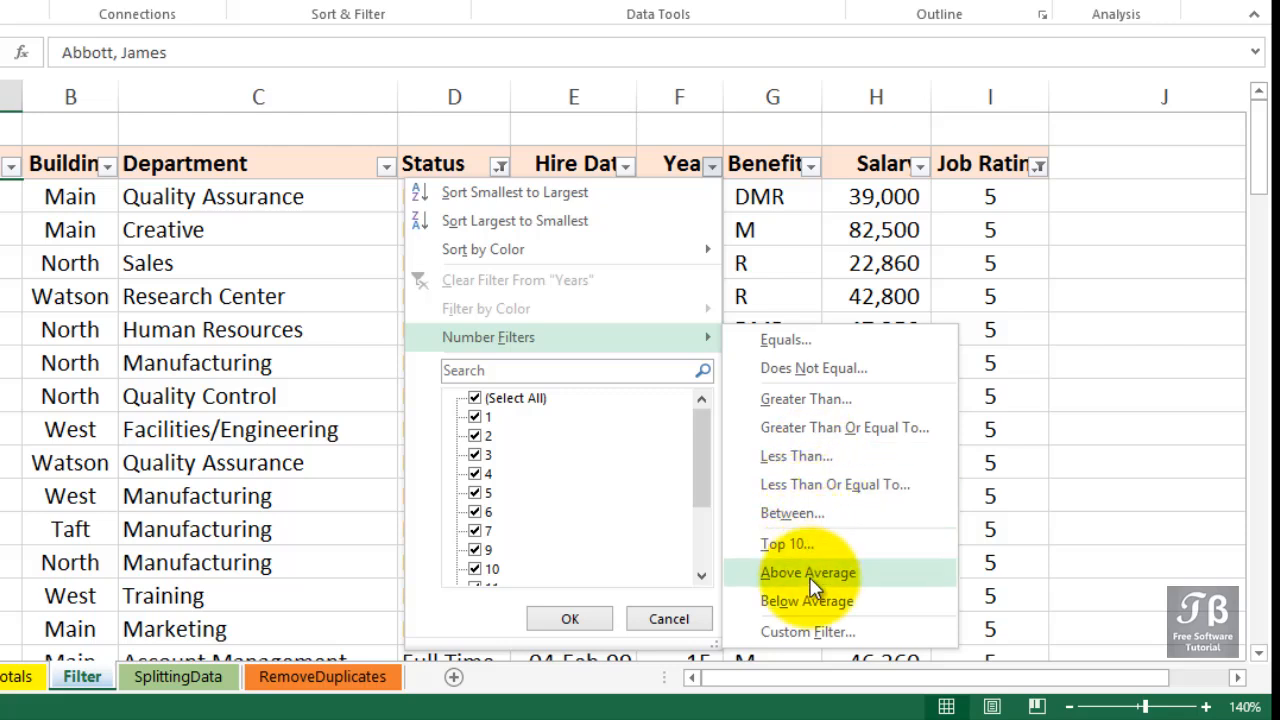
{"action": "left_click", "coordinate": [865, 440]}
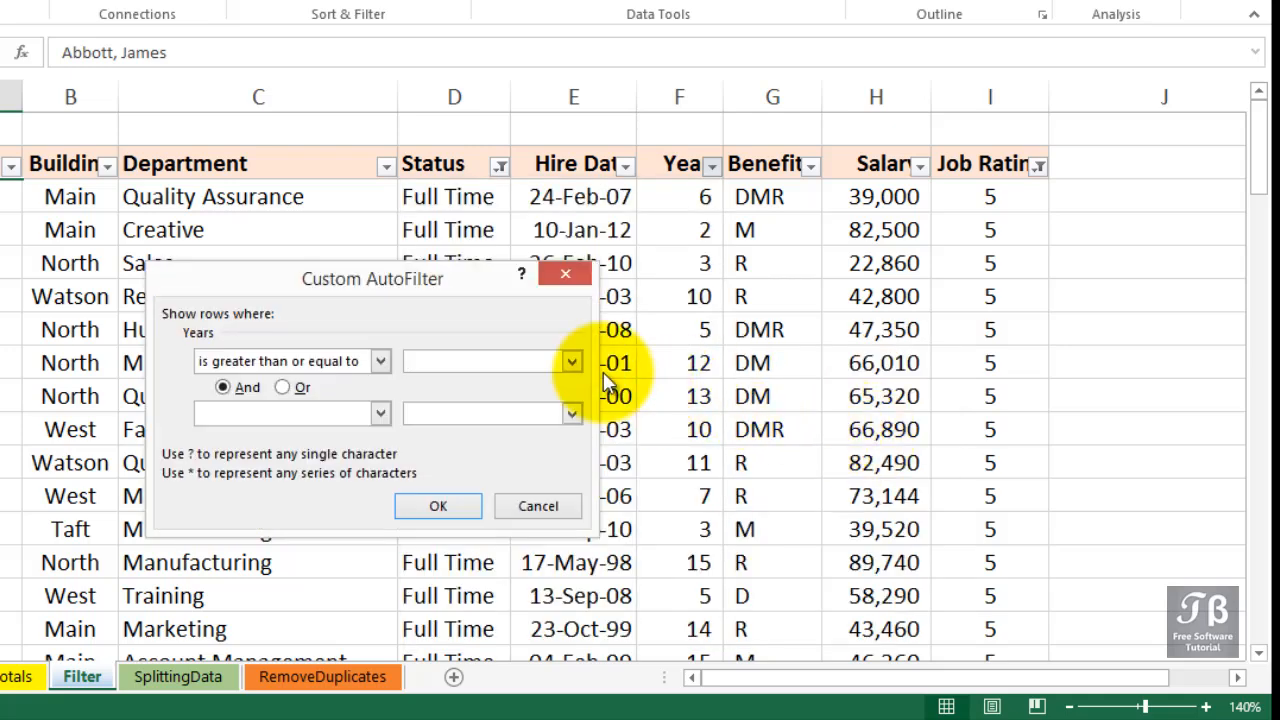
{"action": "type", "text": "10"}
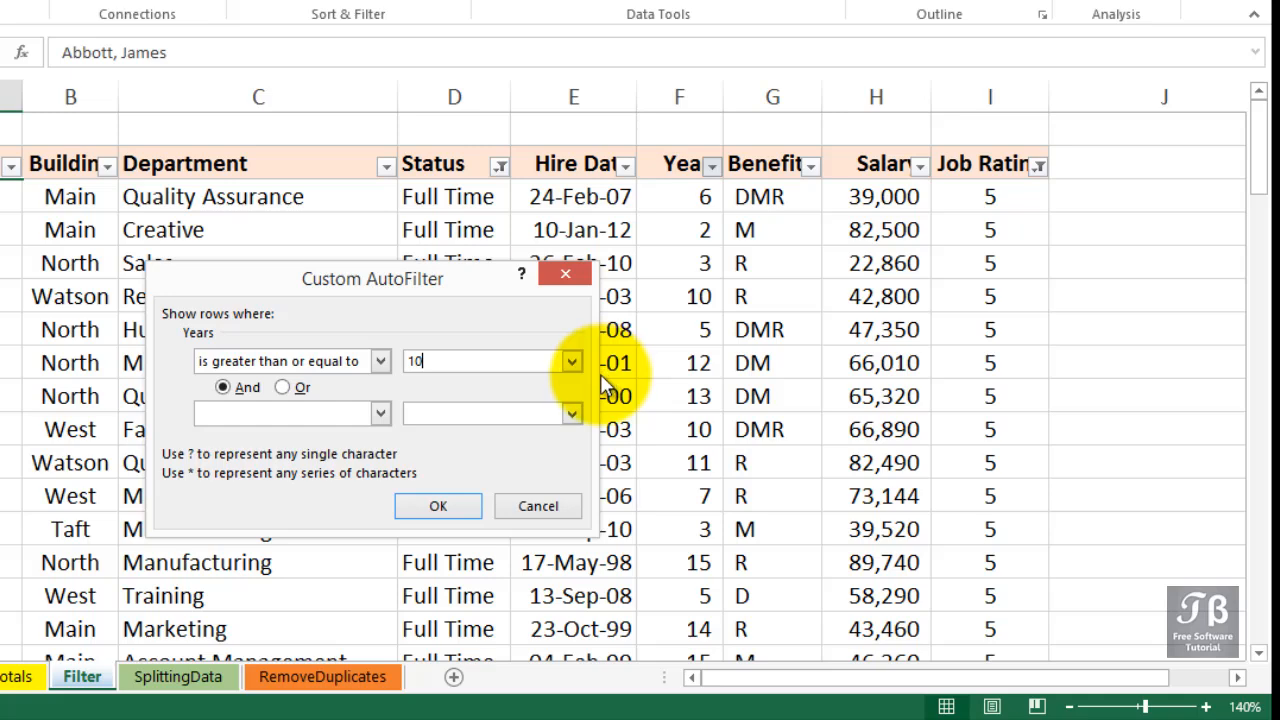
{"action": "left_click", "coordinate": [429, 509]}
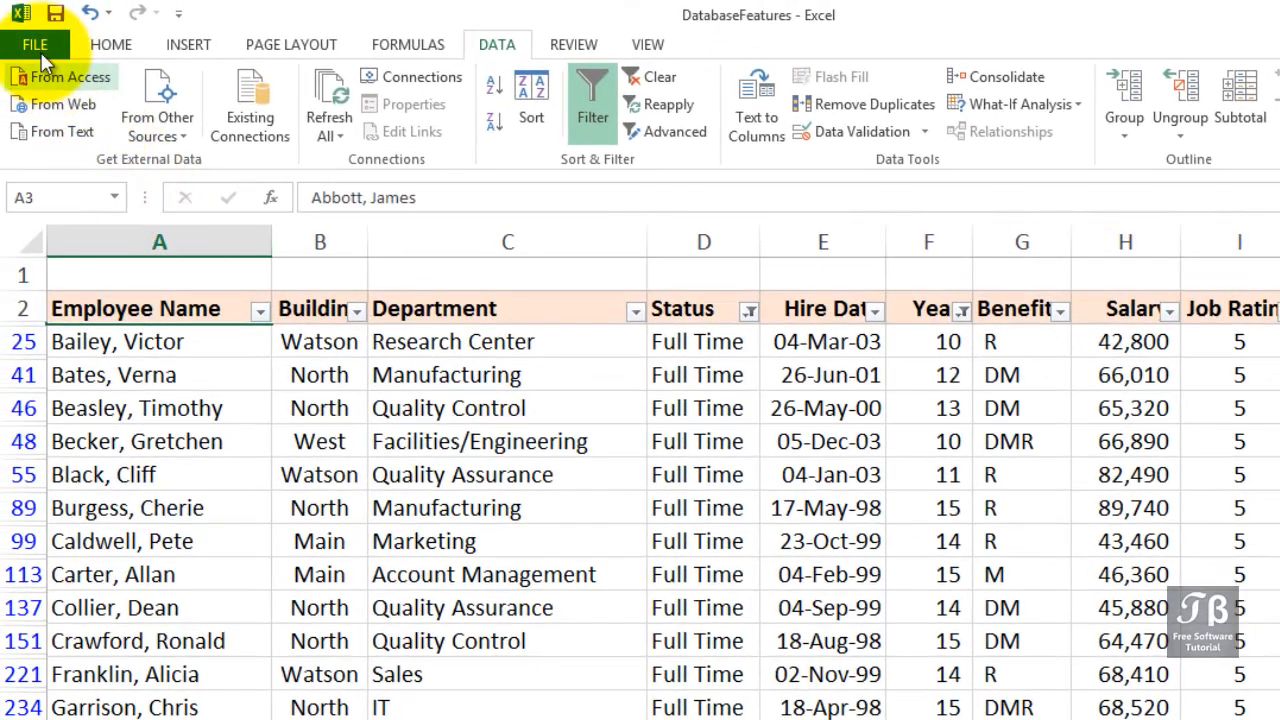
- Preview how the filtered employee list would print, then return to the worksheet without printing
{"action": "left_click", "coordinate": [40, 47]}
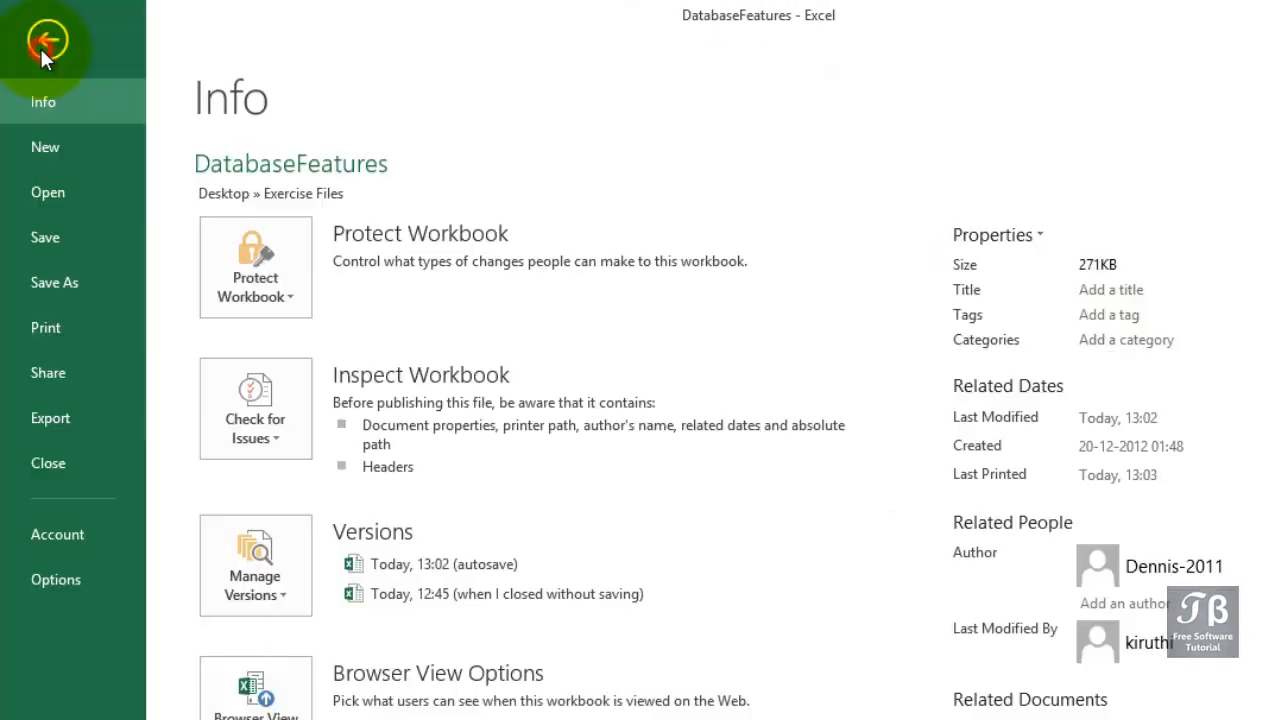
{"action": "left_click", "coordinate": [47, 325]}
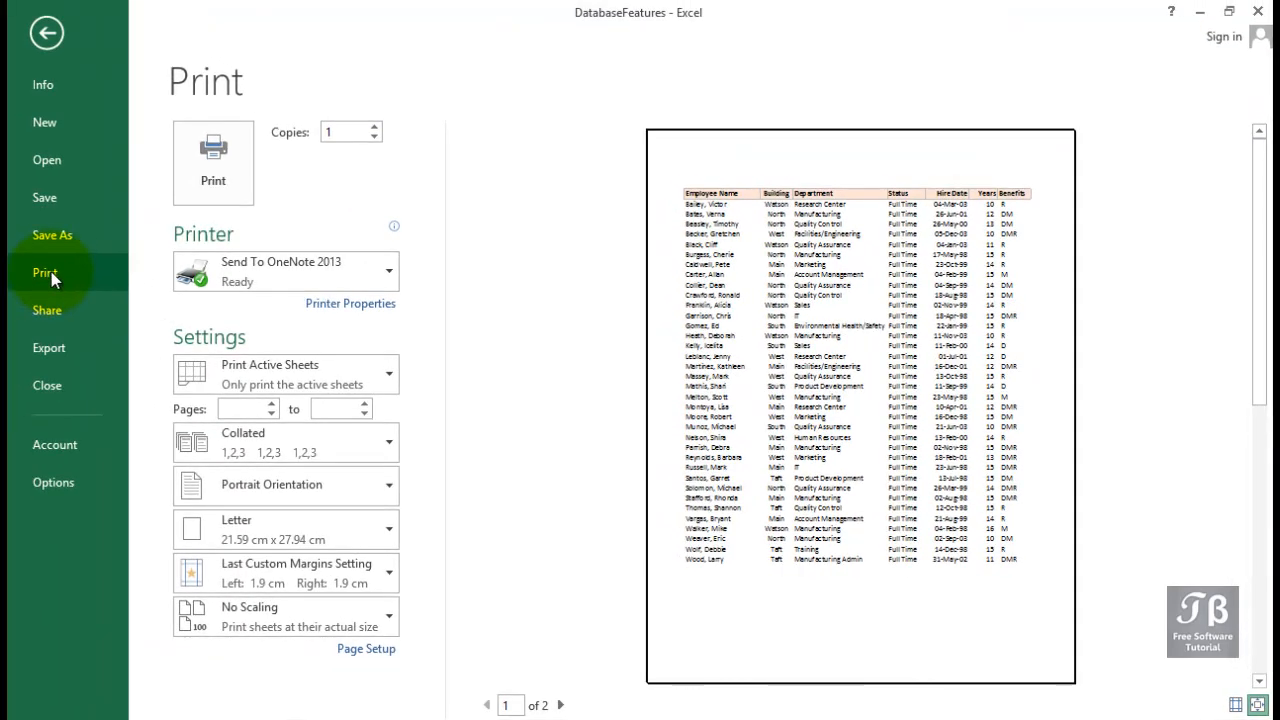
{"action": "left_click", "coordinate": [40, 46]}
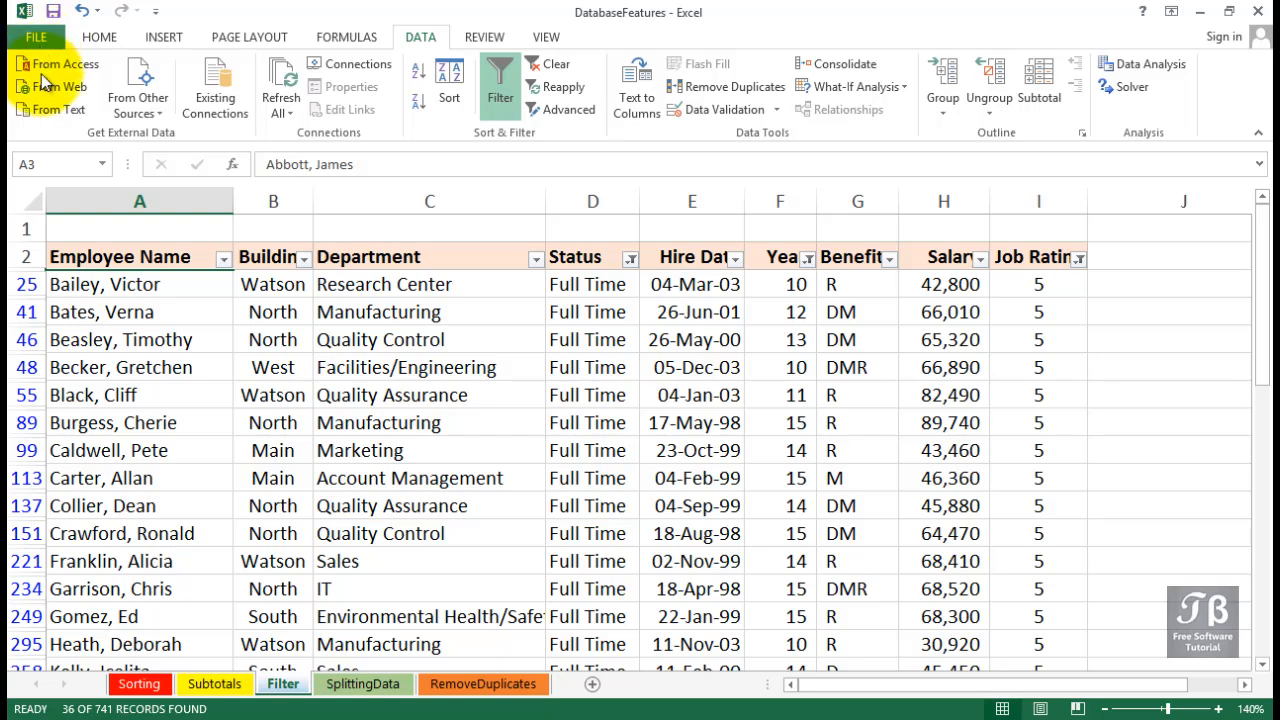
- Review the filtered list by highlighting its header row and the records beneath it, then clear the selection back to the Employee Name header
{"action": "left_click_drag", "start_coordinate": [62, 255], "coordinate": [1054, 259]}
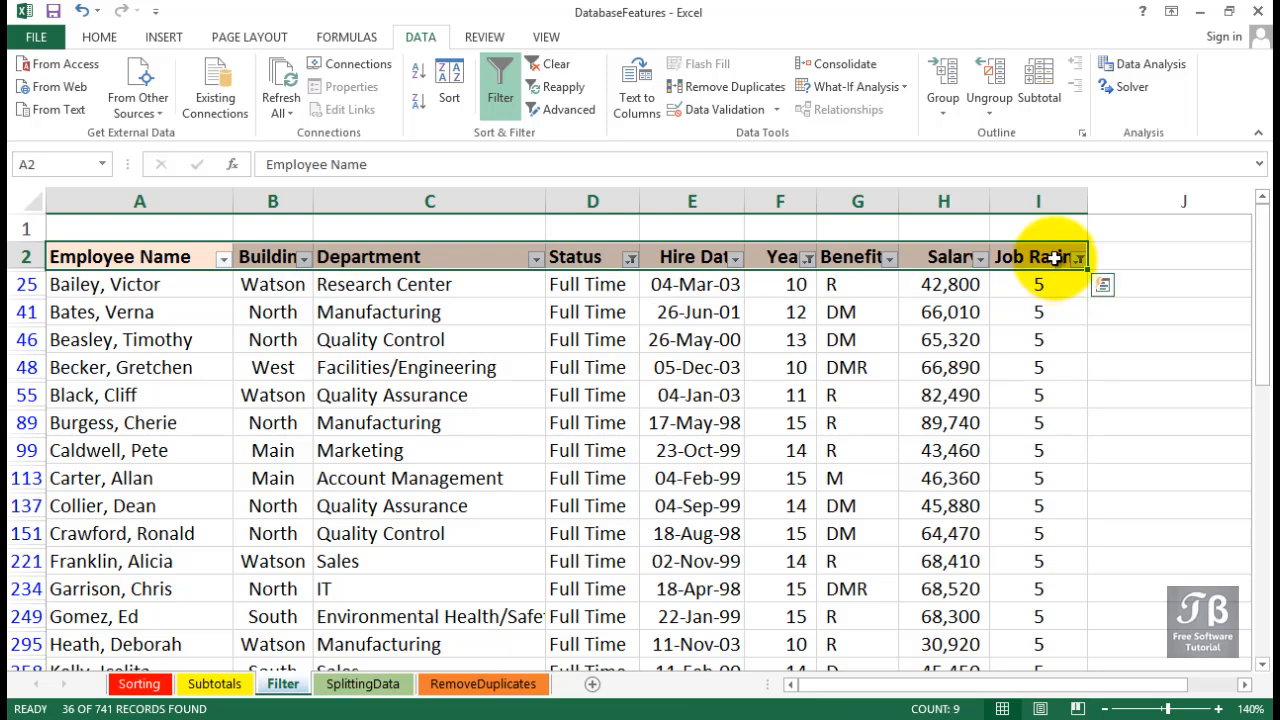
{"action": "left_click", "coordinate": [1055, 488]}
{"action": "left_click_drag", "start_coordinate": [1055, 488], "coordinate": [80, 254]}
{"action": "scroll", "coordinate": [80, 254], "scroll_direction": "down", "scroll_amount": 3}
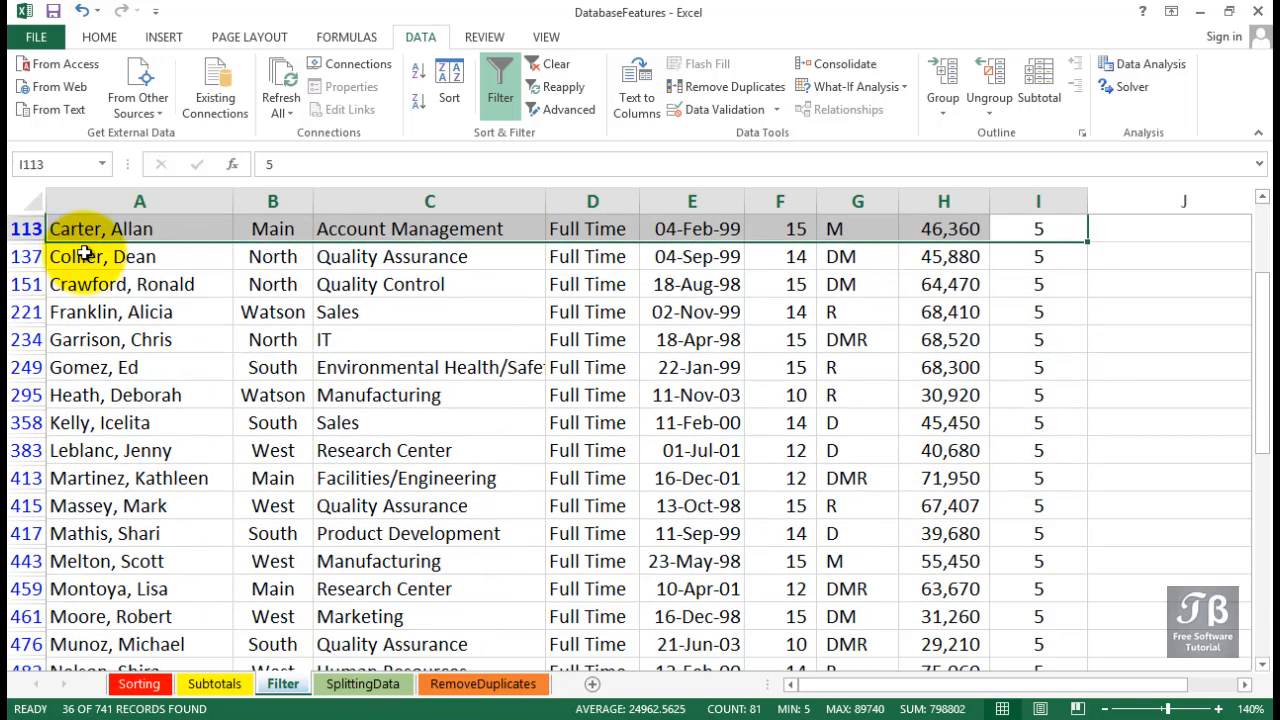
{"action": "scroll", "coordinate": [80, 254], "scroll_direction": "up", "scroll_amount": 3}
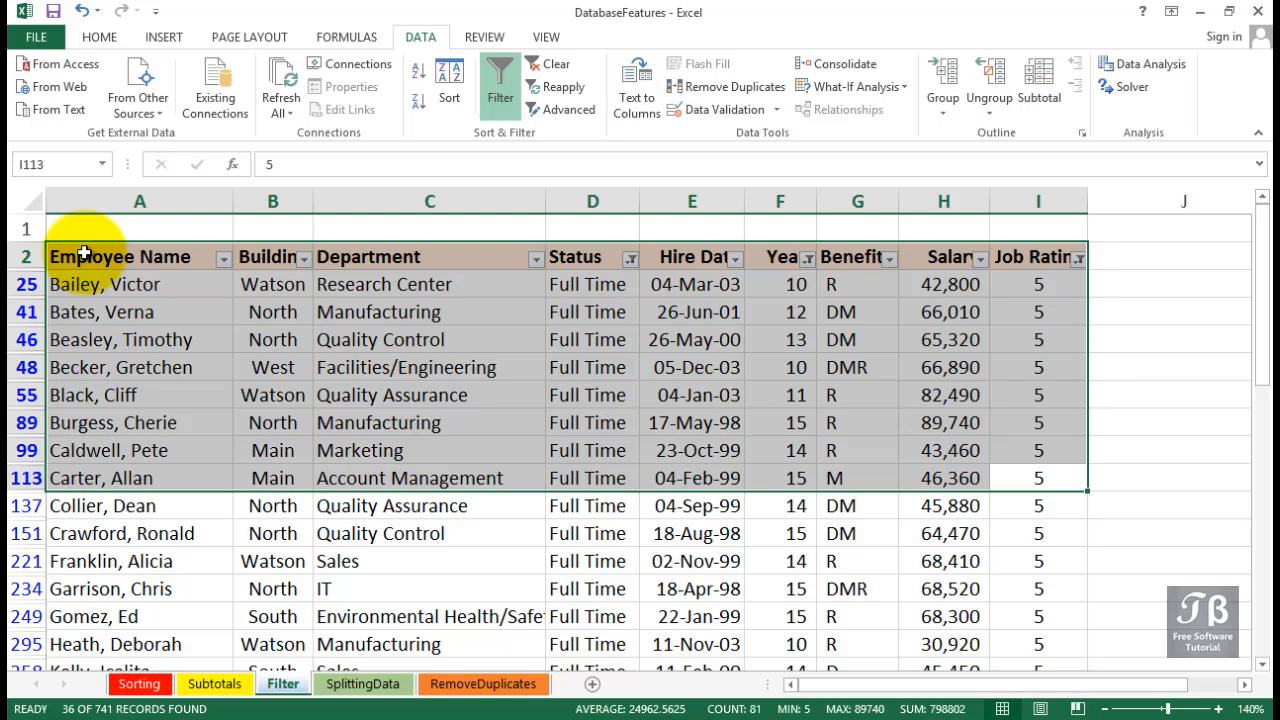
{"action": "left_click", "coordinate": [84, 254]}
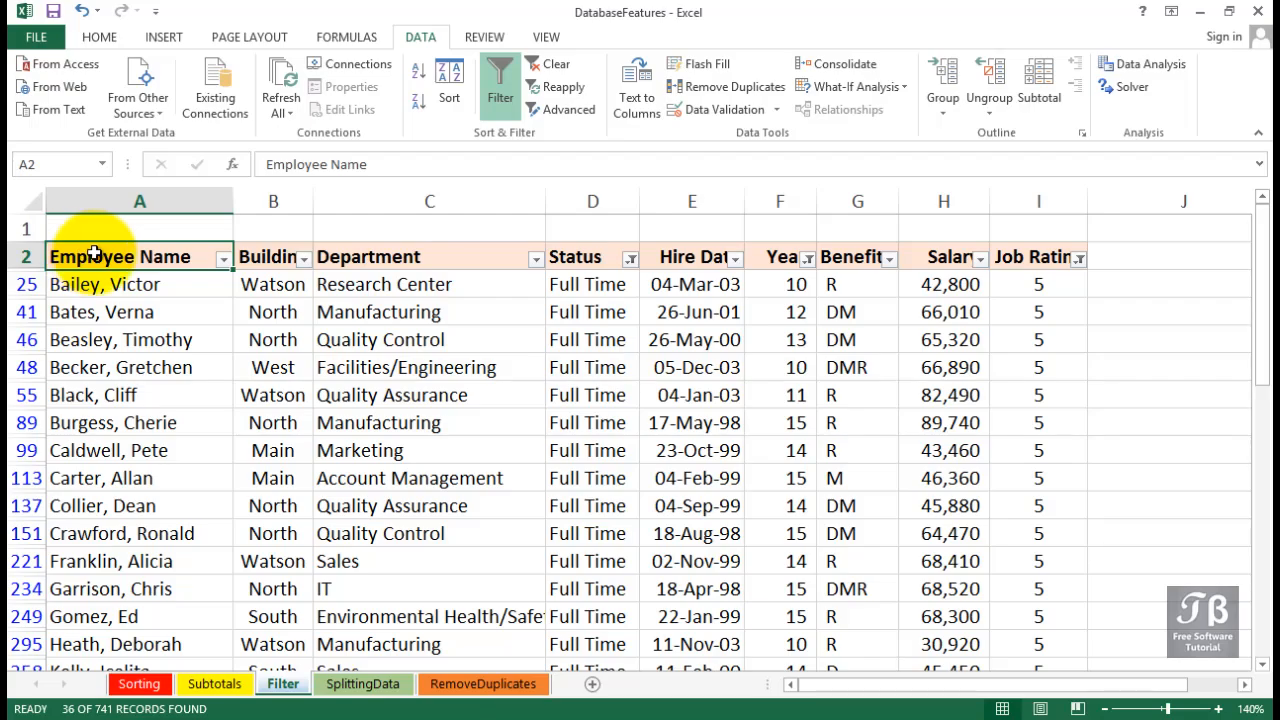
- Inspect the Status column's filter options and close them without changing the filter
{"action": "left_click", "coordinate": [630, 262]}
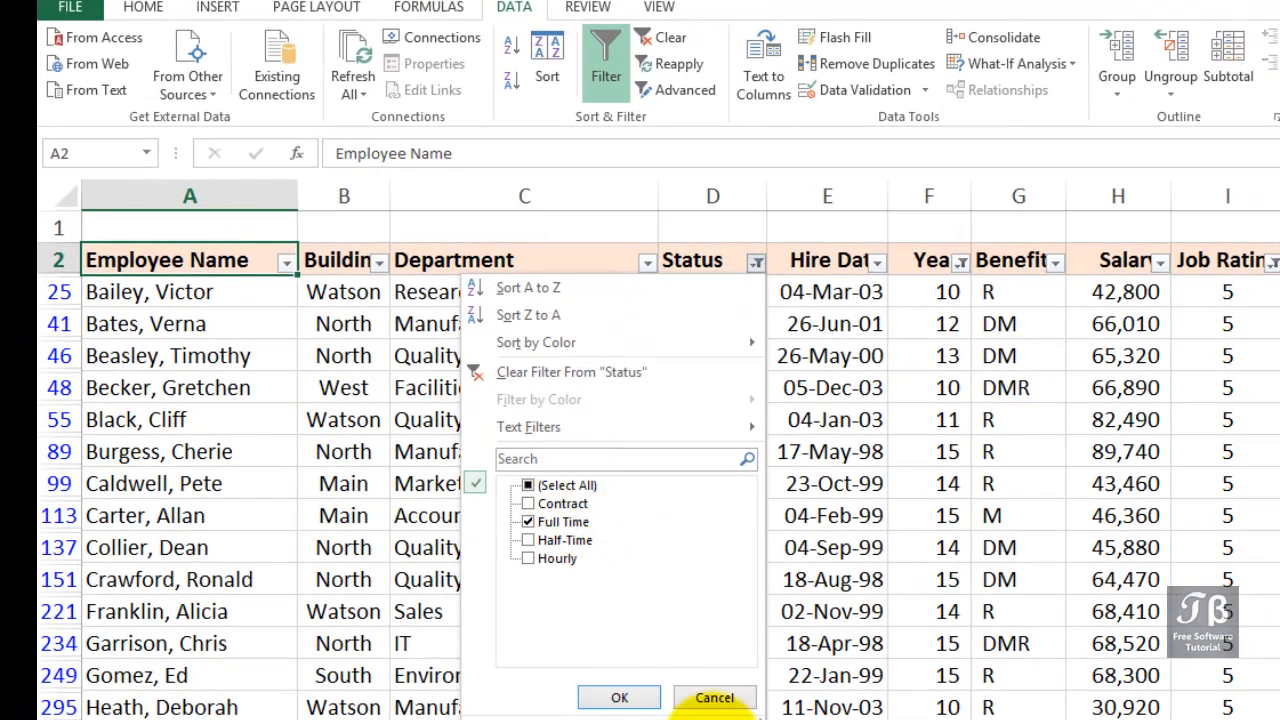
{"action": "left_click", "coordinate": [720, 697]}
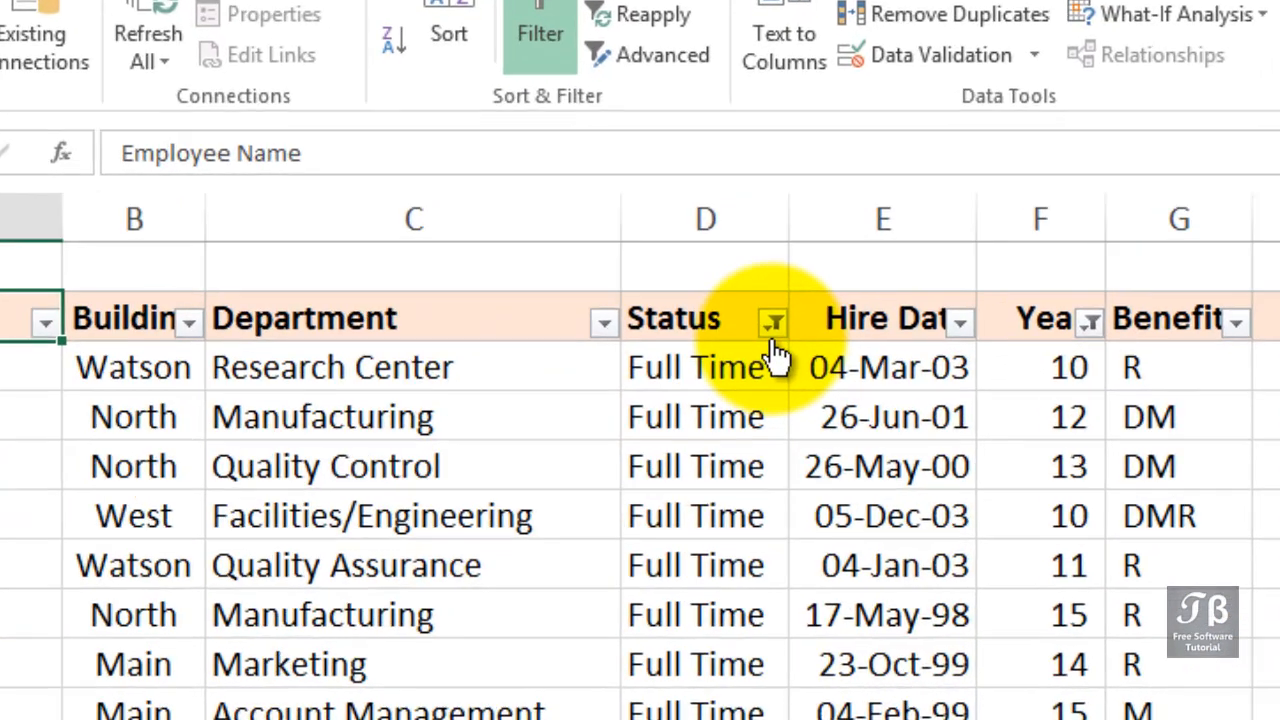
- Clear the Status, Years and Job Rating filters so the full employee list is shown
{"action": "mouse_move", "coordinate": [757, 268]}
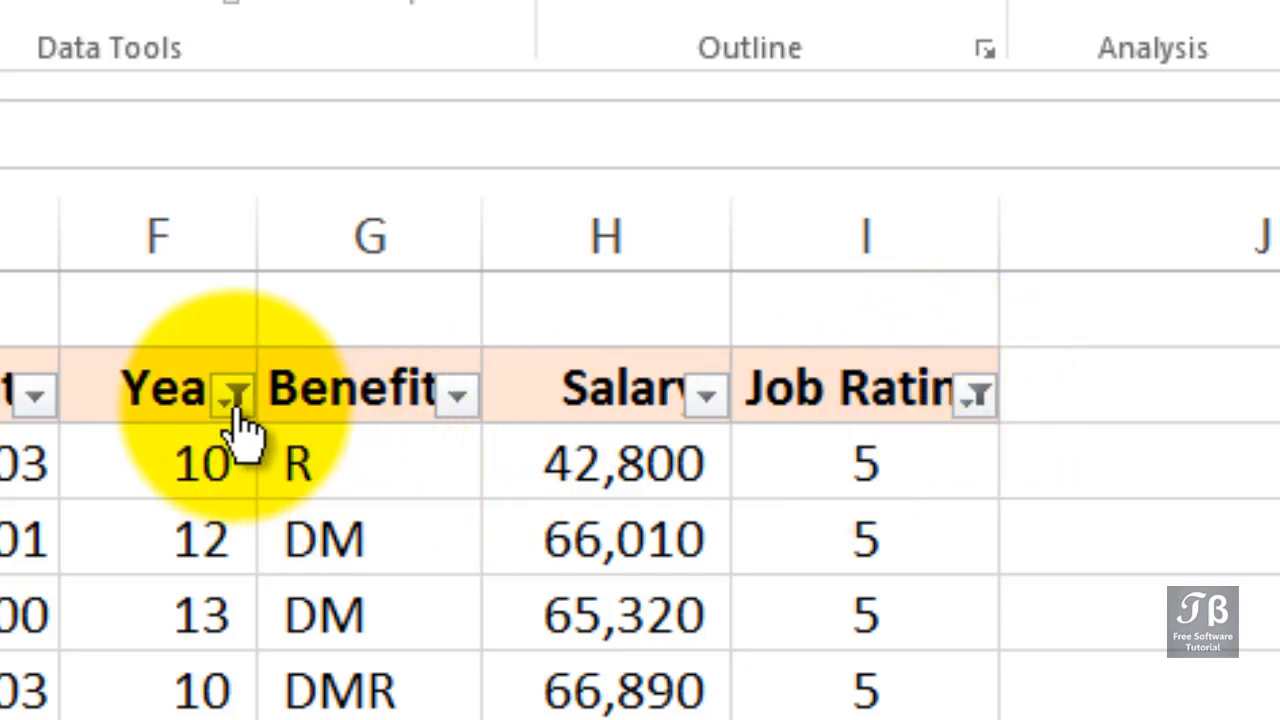
{"action": "mouse_move", "coordinate": [236, 408]}
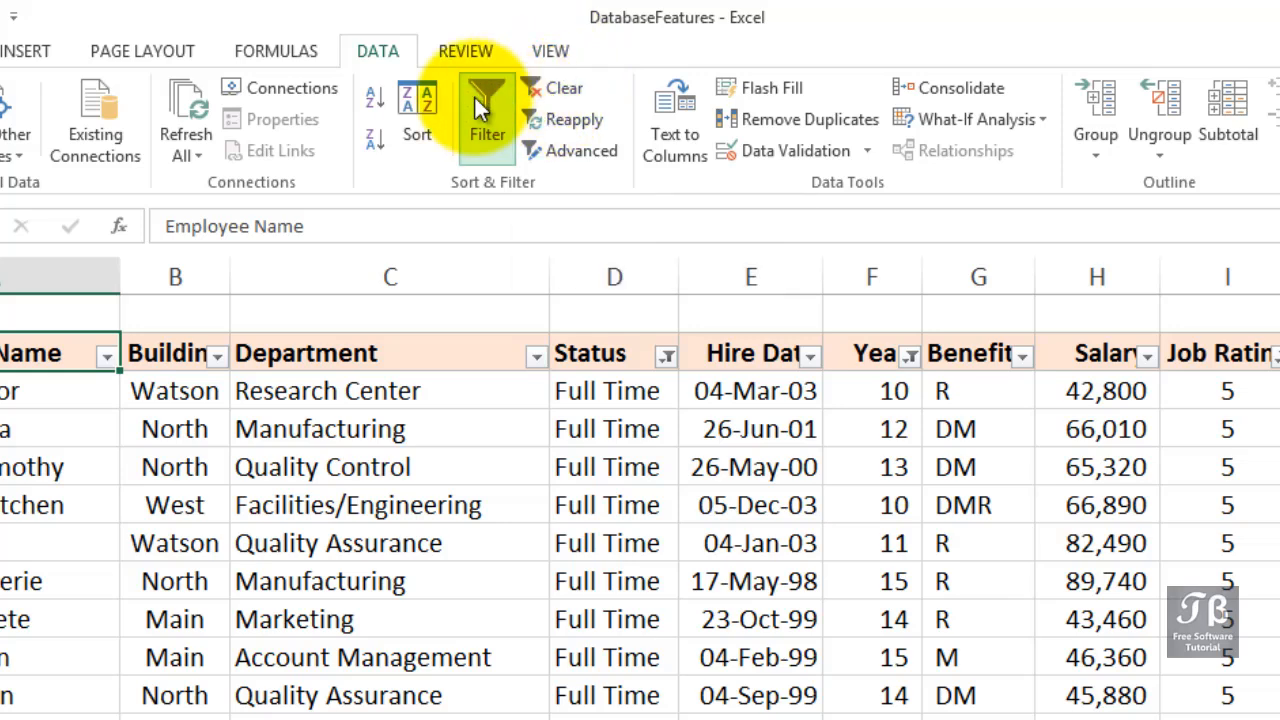
{"action": "left_click", "coordinate": [557, 83]}
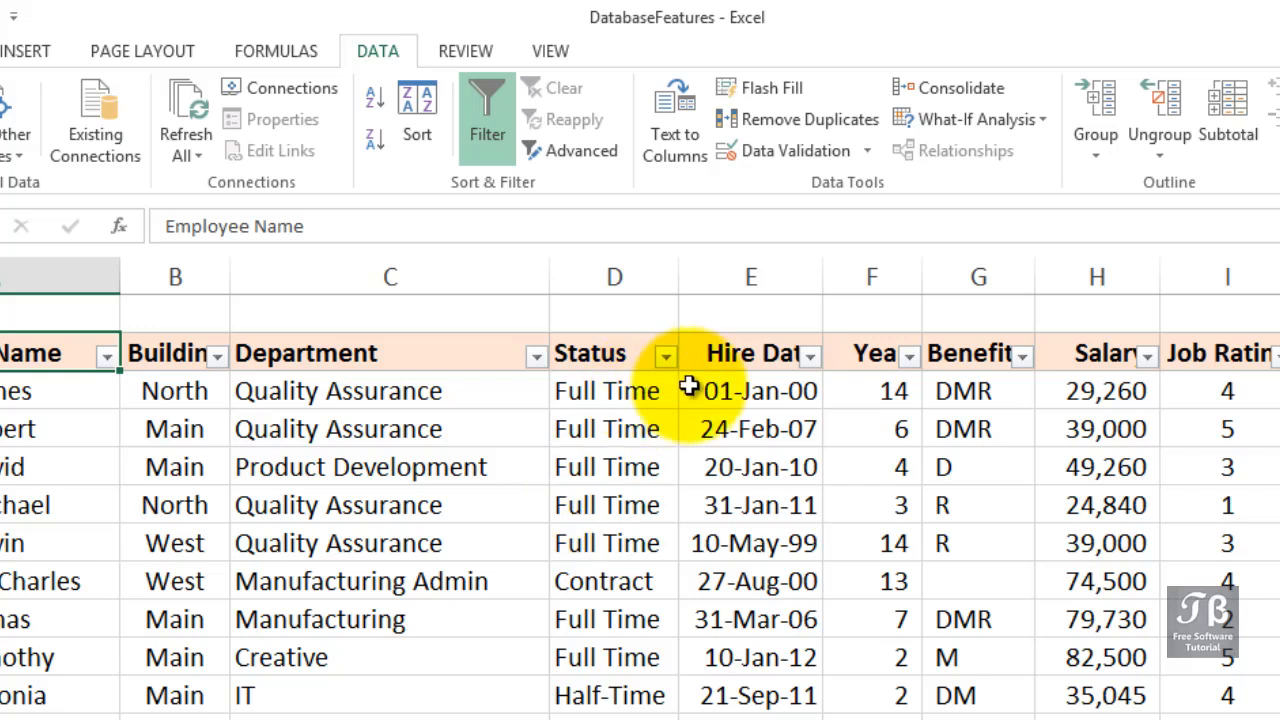
- Inspect the Hire Date column's list of years and its date filter options, including All Dates in the Period, then close them without filtering
{"action": "left_click", "coordinate": [748, 395]}
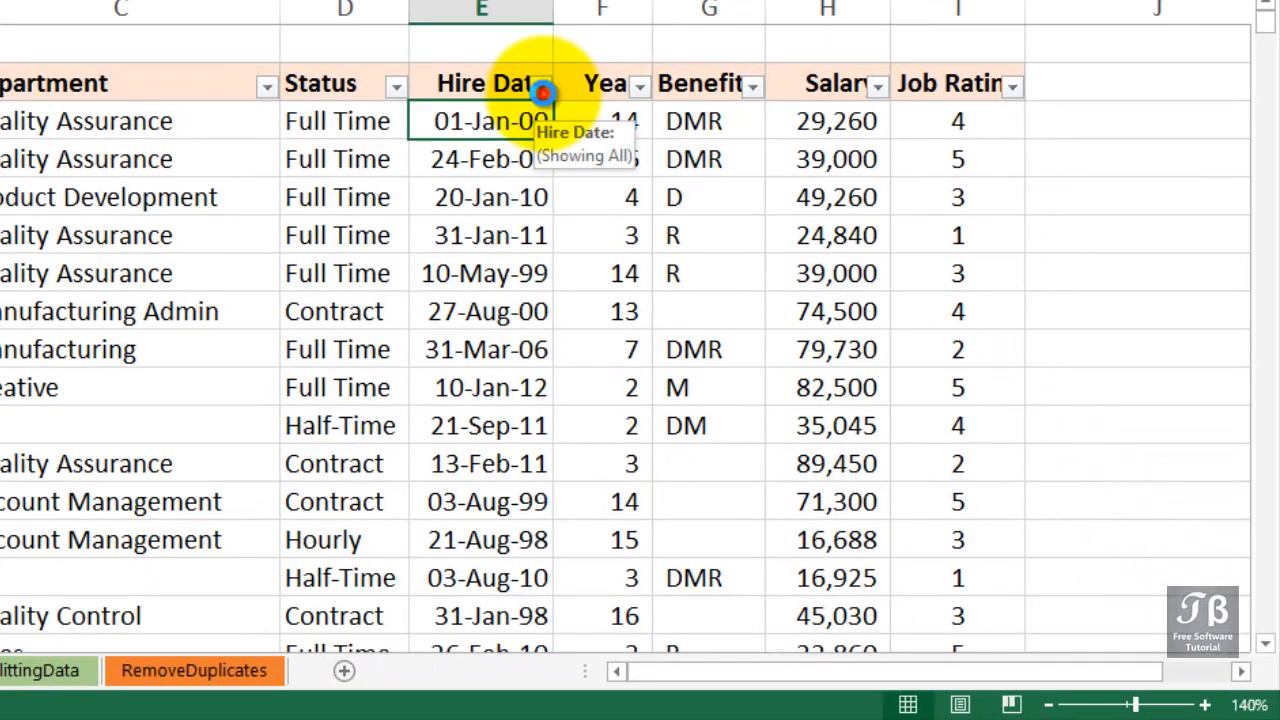
{"action": "left_click", "coordinate": [541, 88]}
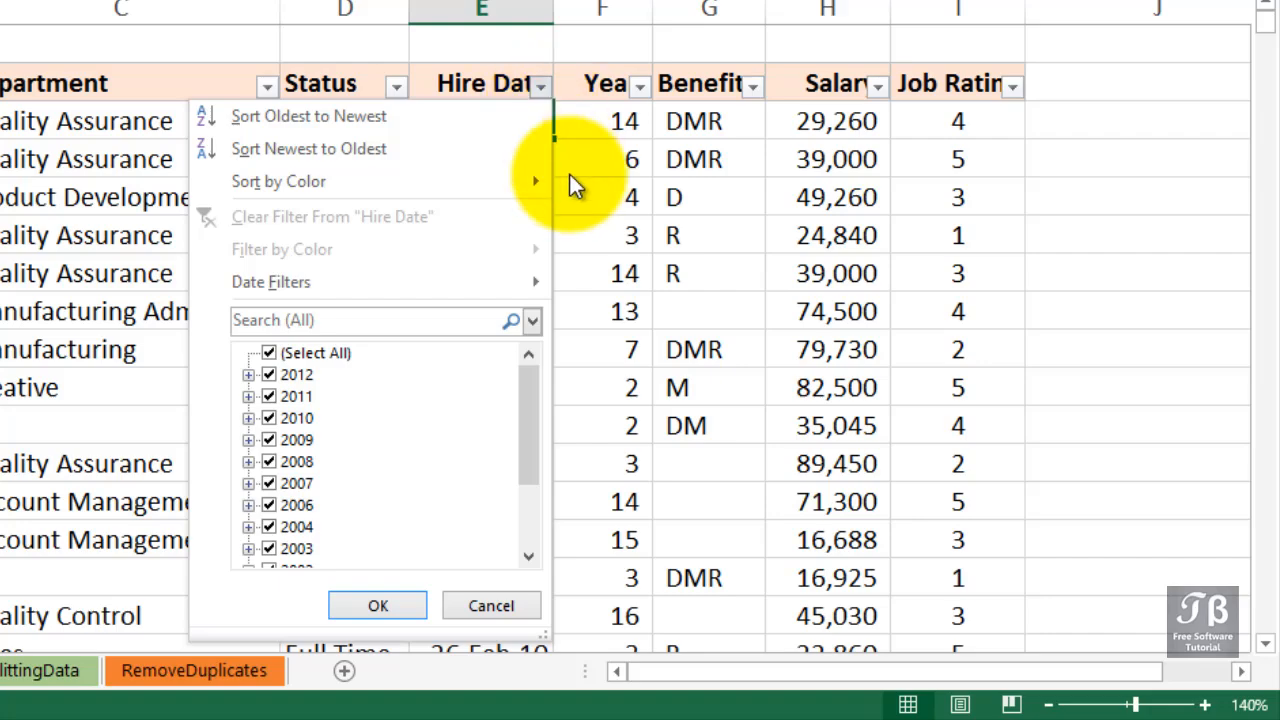
{"action": "left_click_drag", "start_coordinate": [526, 398], "coordinate": [521, 486]}
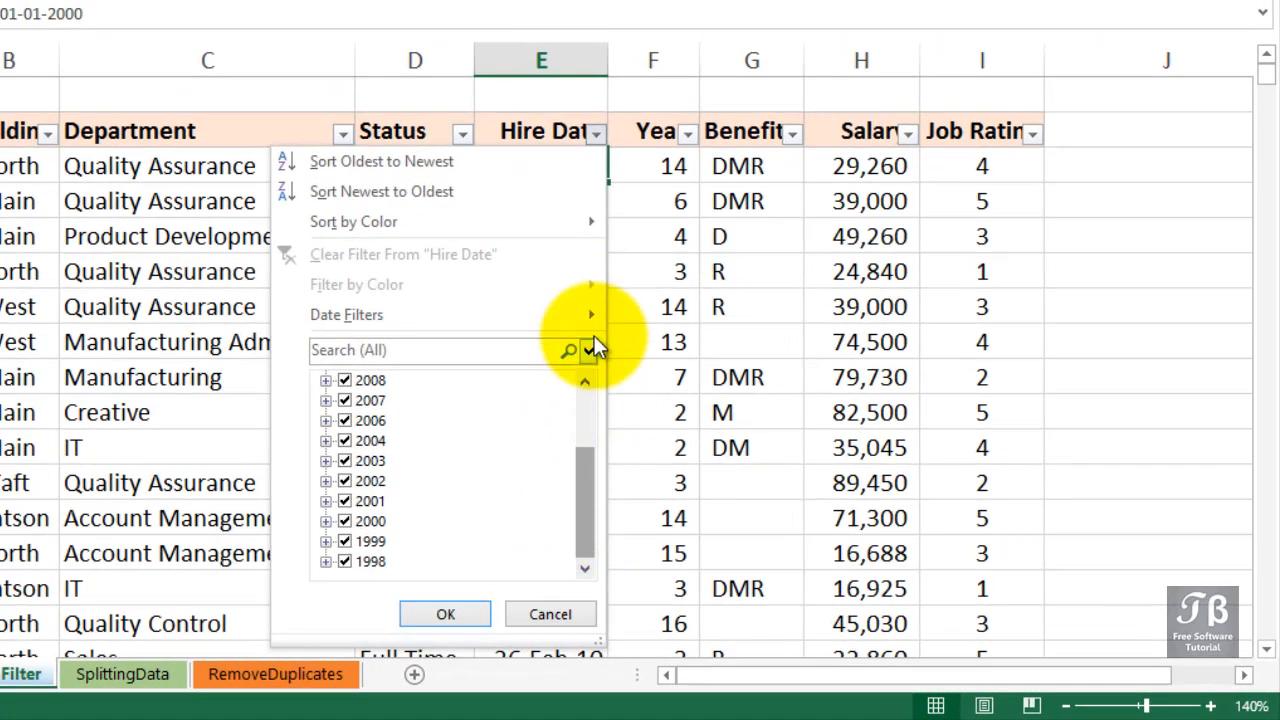
{"action": "mouse_move", "coordinate": [591, 311]}
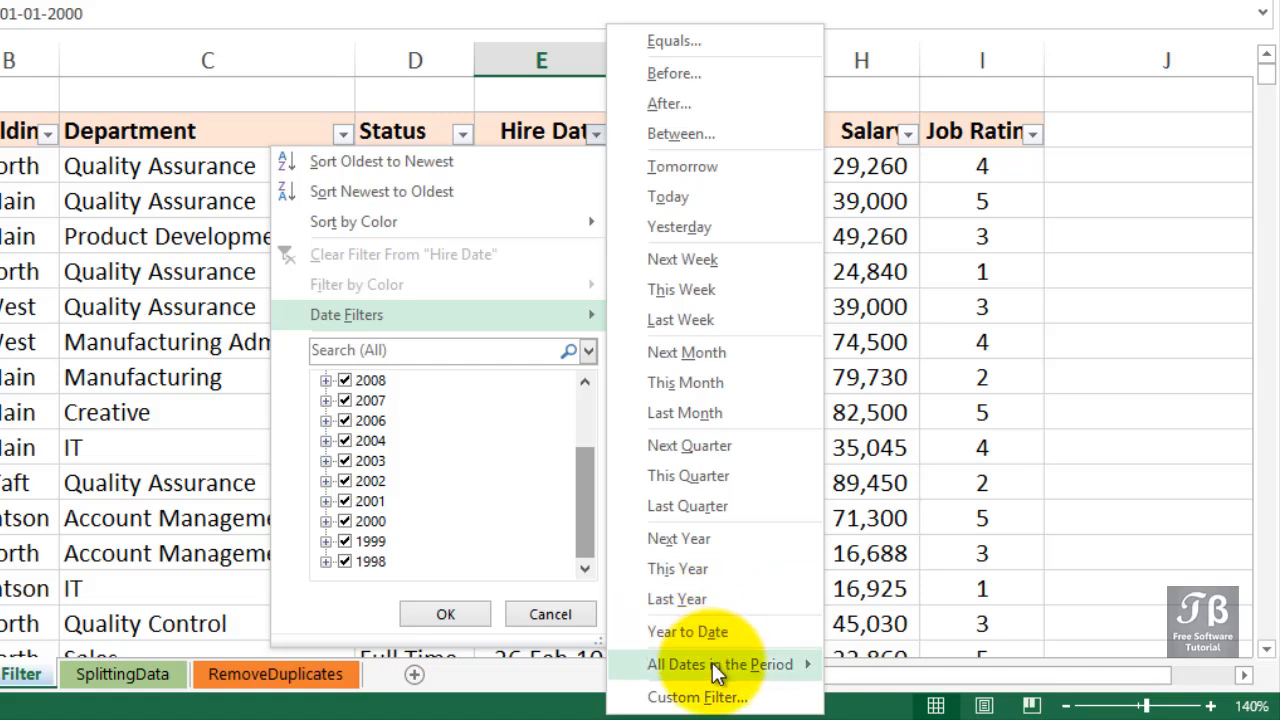
{"action": "mouse_move", "coordinate": [712, 664]}
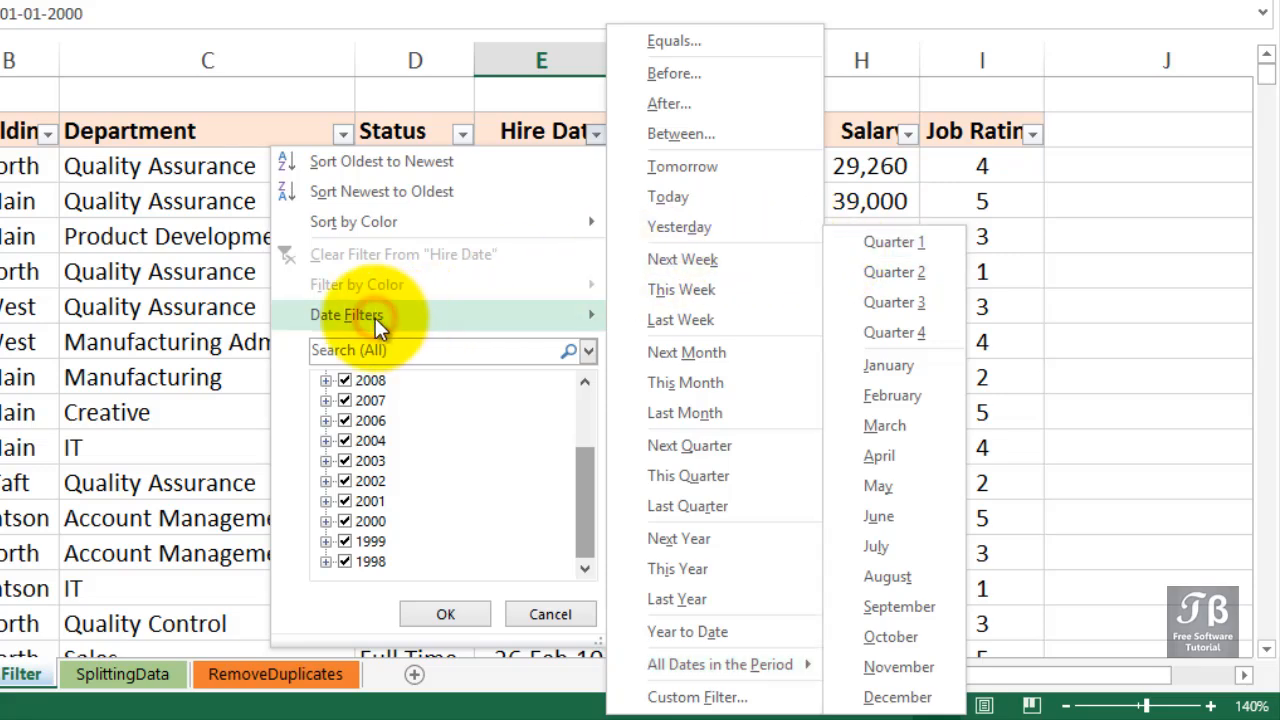
{"action": "left_click", "coordinate": [548, 614]}
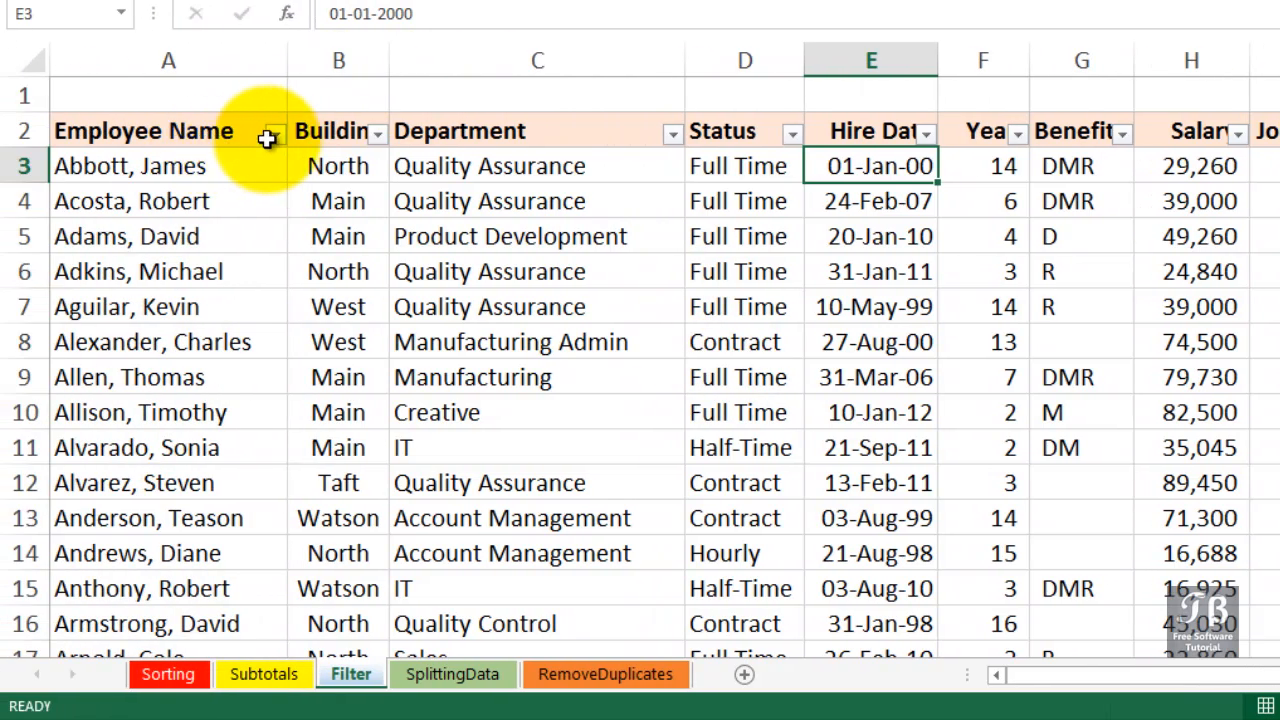
- Filter the Employee Name column by searching for the employee's first name and keeping all matching results
{"action": "left_click", "coordinate": [110, 133]}
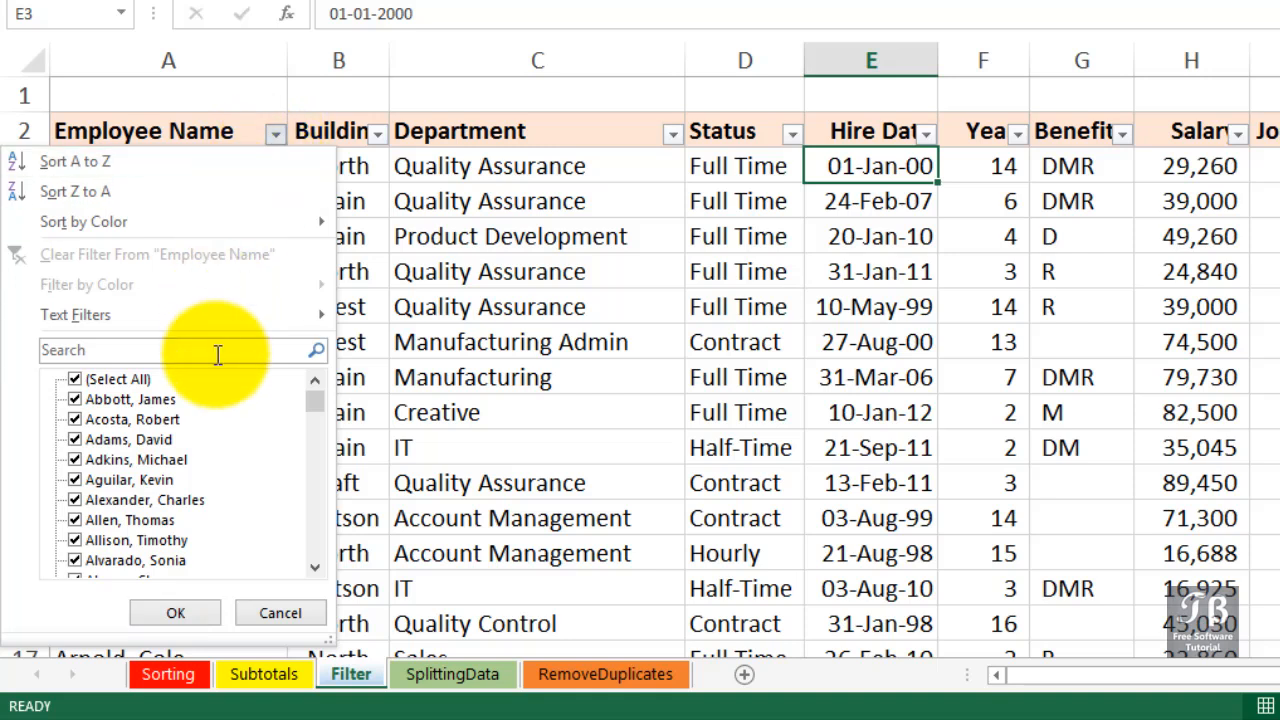
{"action": "left_click", "coordinate": [218, 353]}
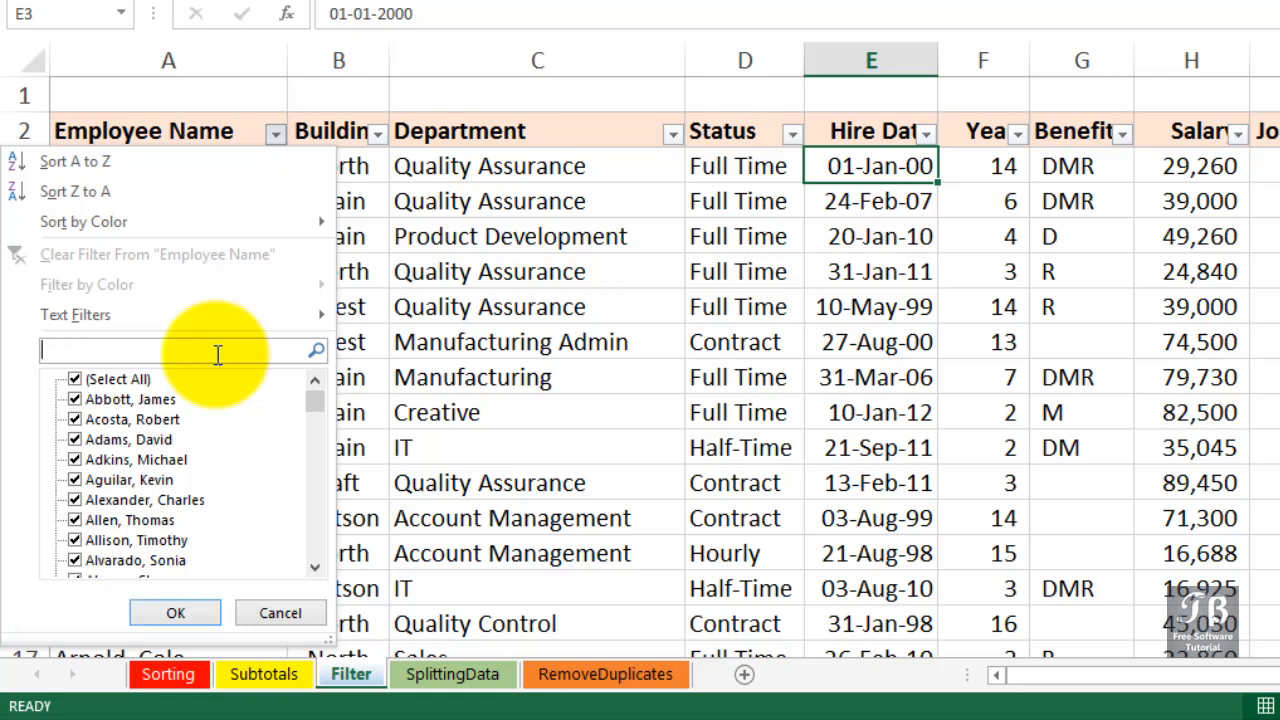
{"action": "type", "text": "r"}
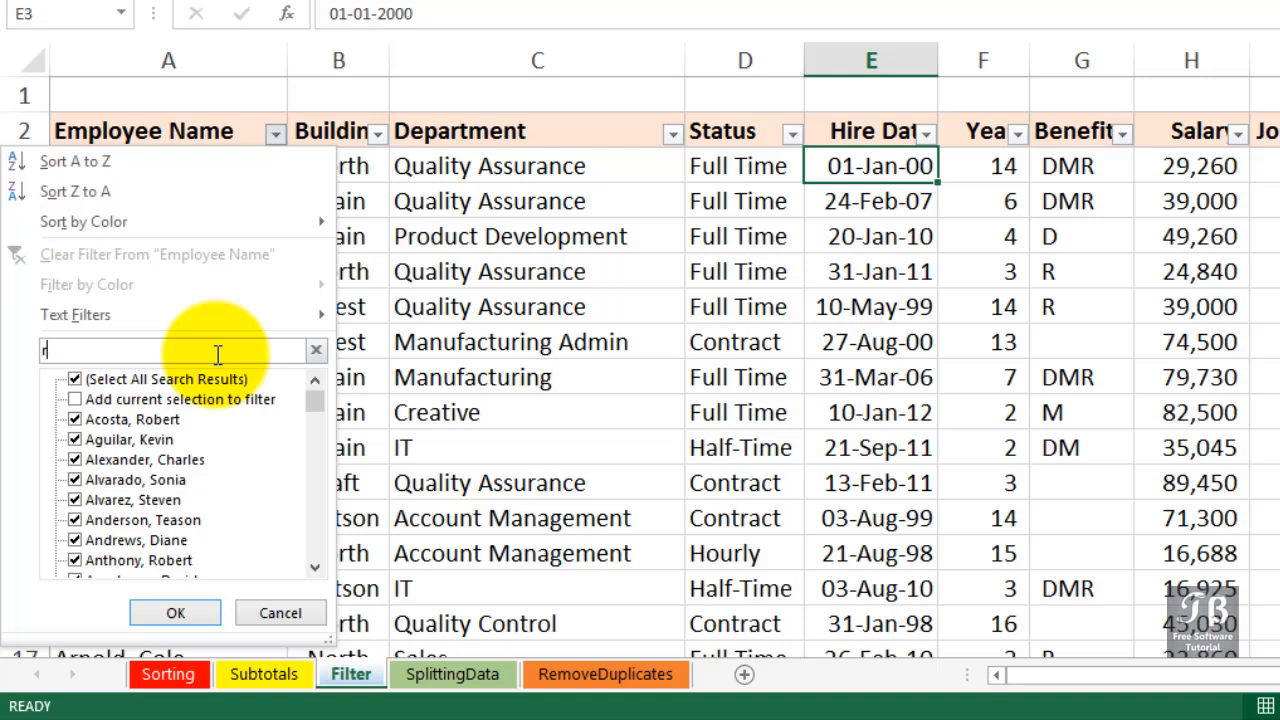
{"action": "type", "text": "ob"}
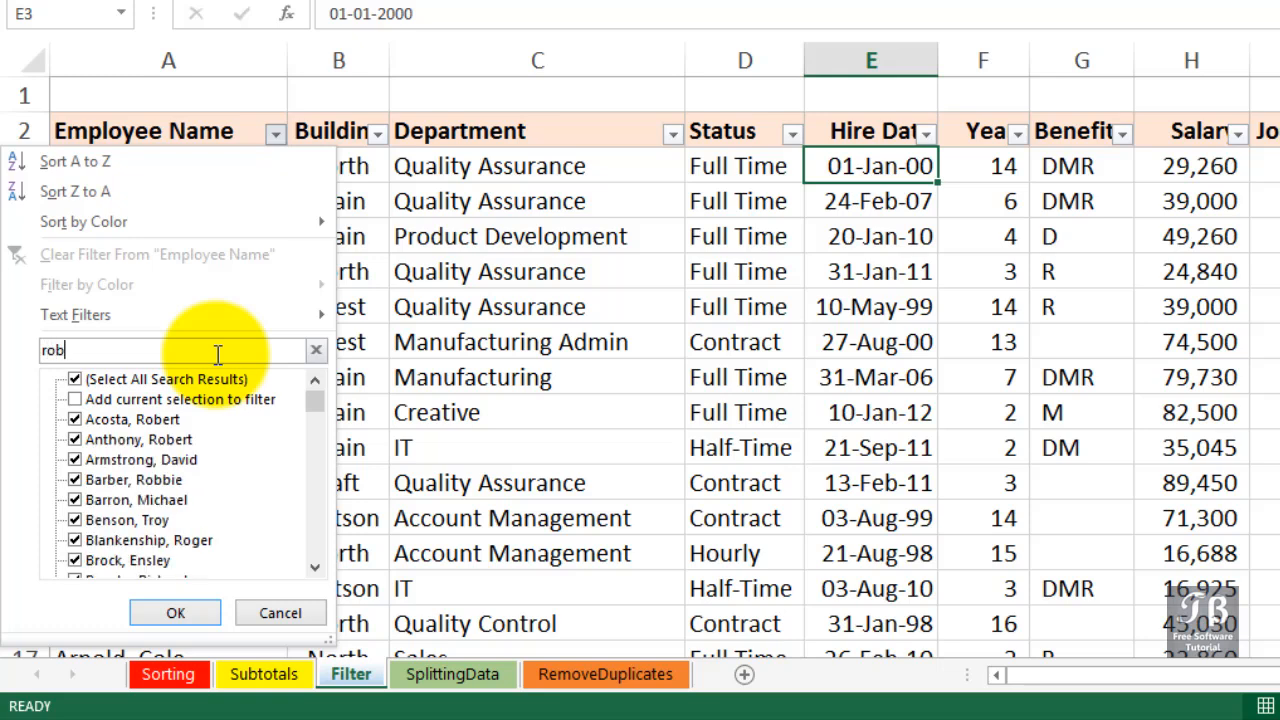
{"action": "type", "text": "ert"}
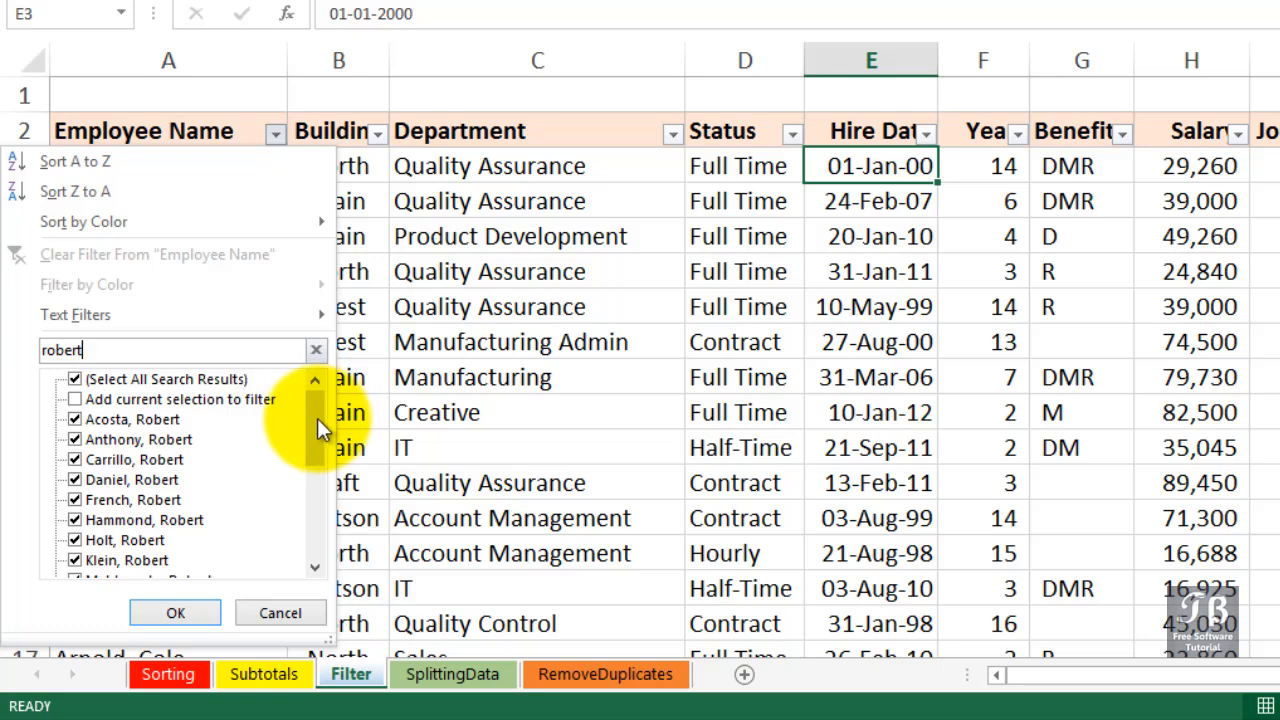
{"action": "left_click_drag", "start_coordinate": [314, 429], "coordinate": [311, 550]}
{"action": "left_click", "coordinate": [175, 612]}
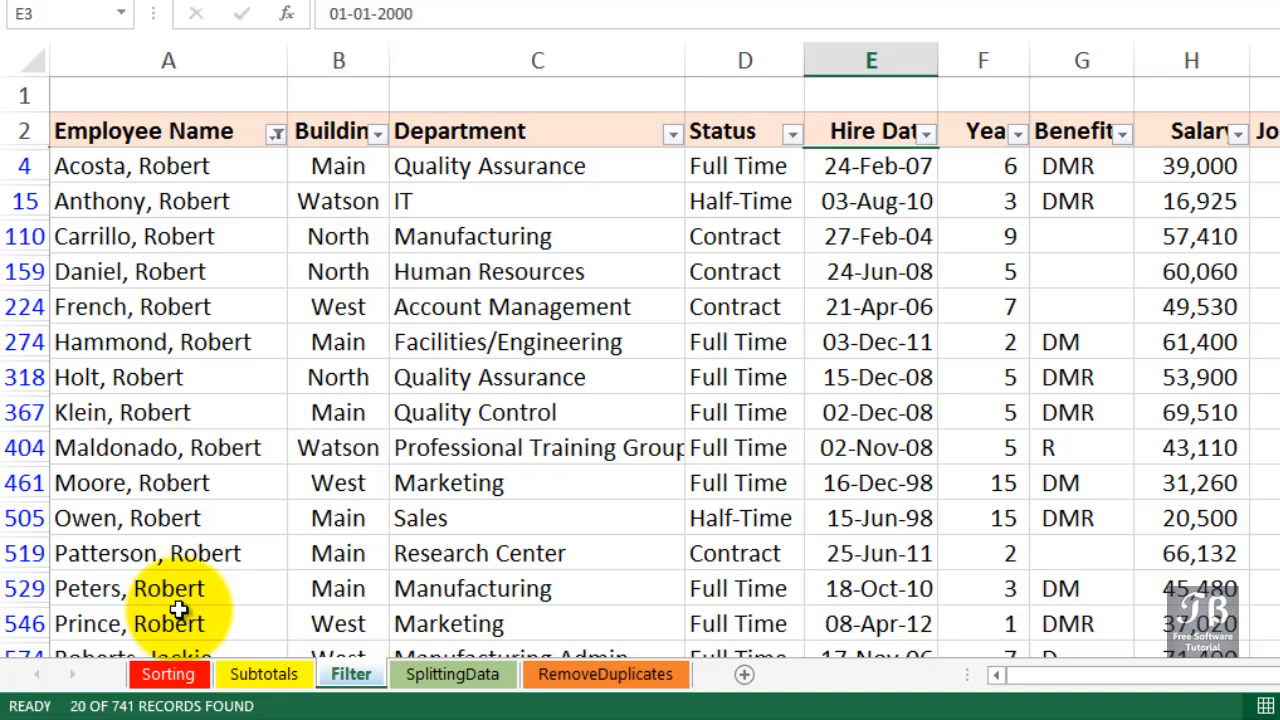
- Review the name-filtered records down to the end of the list, then turn off filtering for the employee list
{"action": "scroll", "coordinate": [238, 597], "scroll_direction": "down", "scroll_amount": 2}
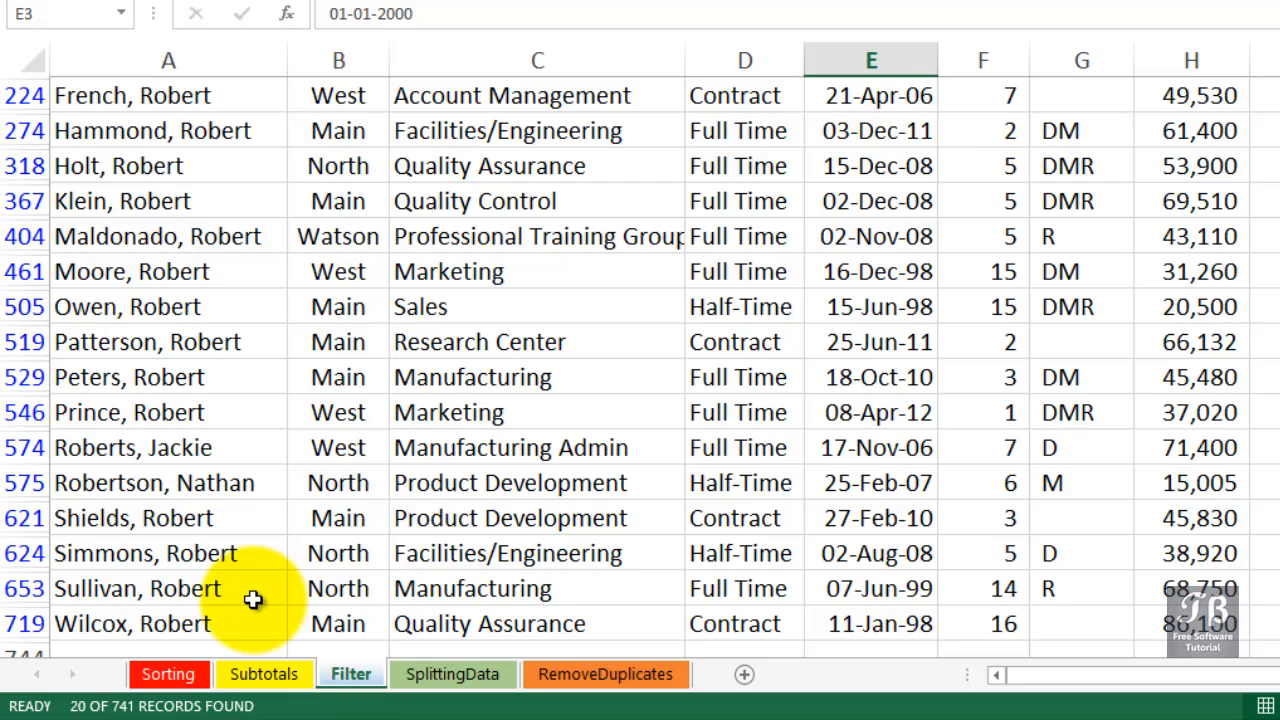
{"action": "scroll", "coordinate": [253, 599], "scroll_direction": "down", "scroll_amount": 2}
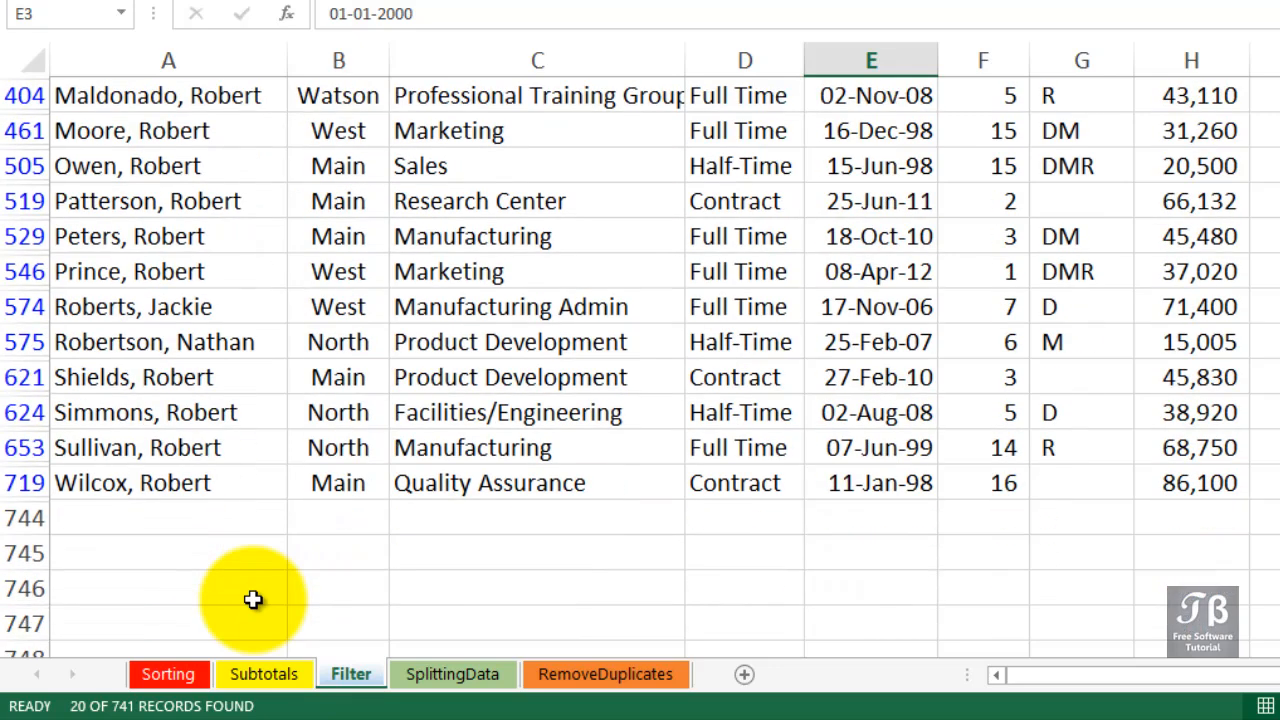
{"action": "scroll", "coordinate": [253, 599], "scroll_direction": "up", "scroll_amount": 4}
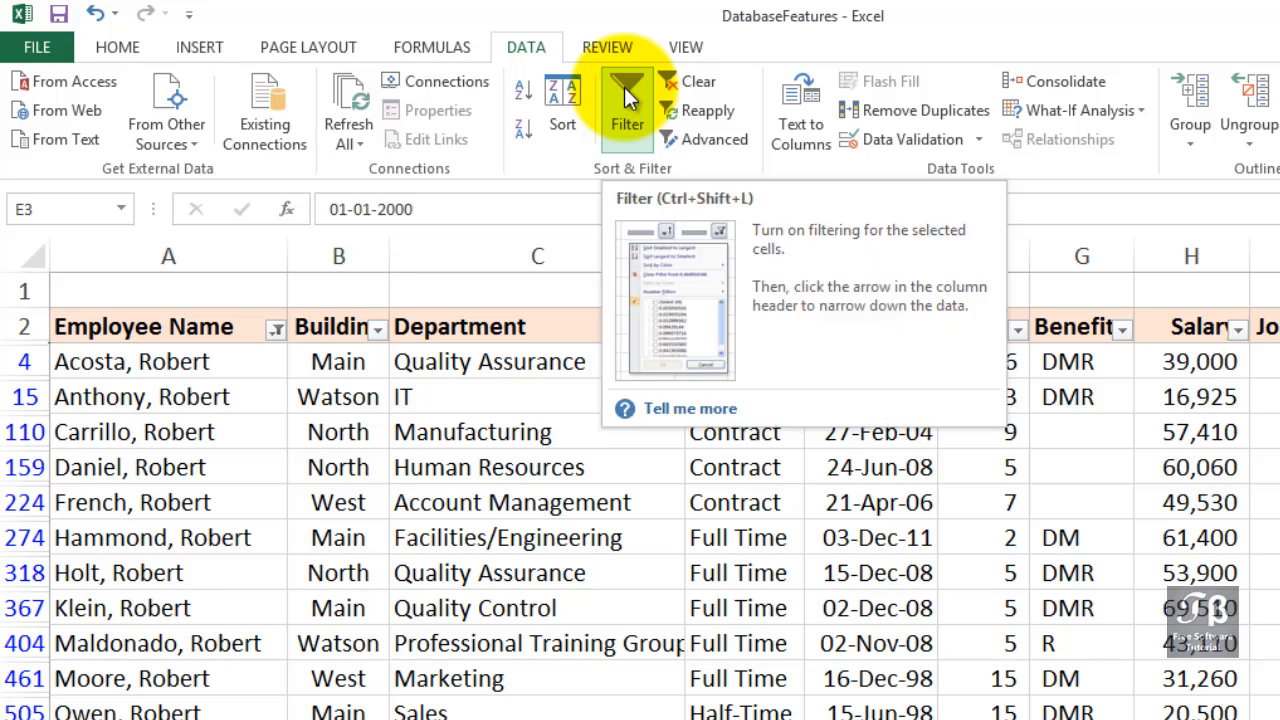
{"action": "left_click", "coordinate": [624, 87]}
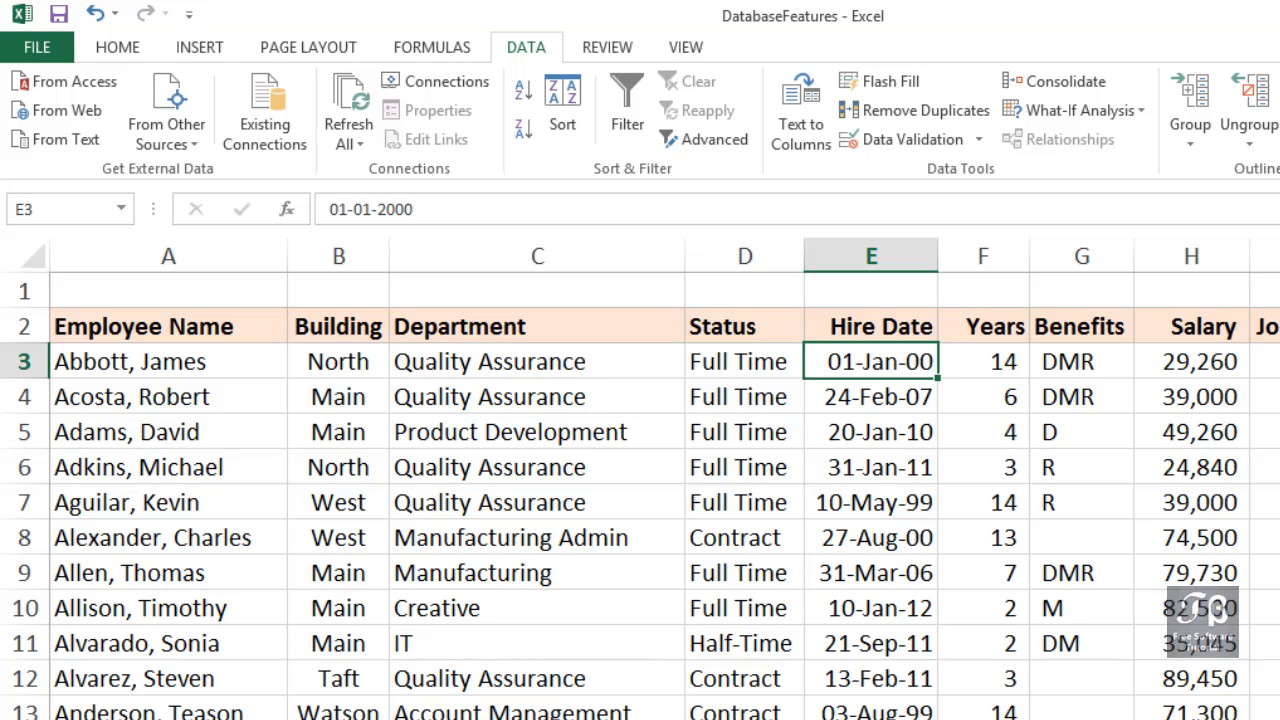
{"action": "key", "text": "alt+Tab"}
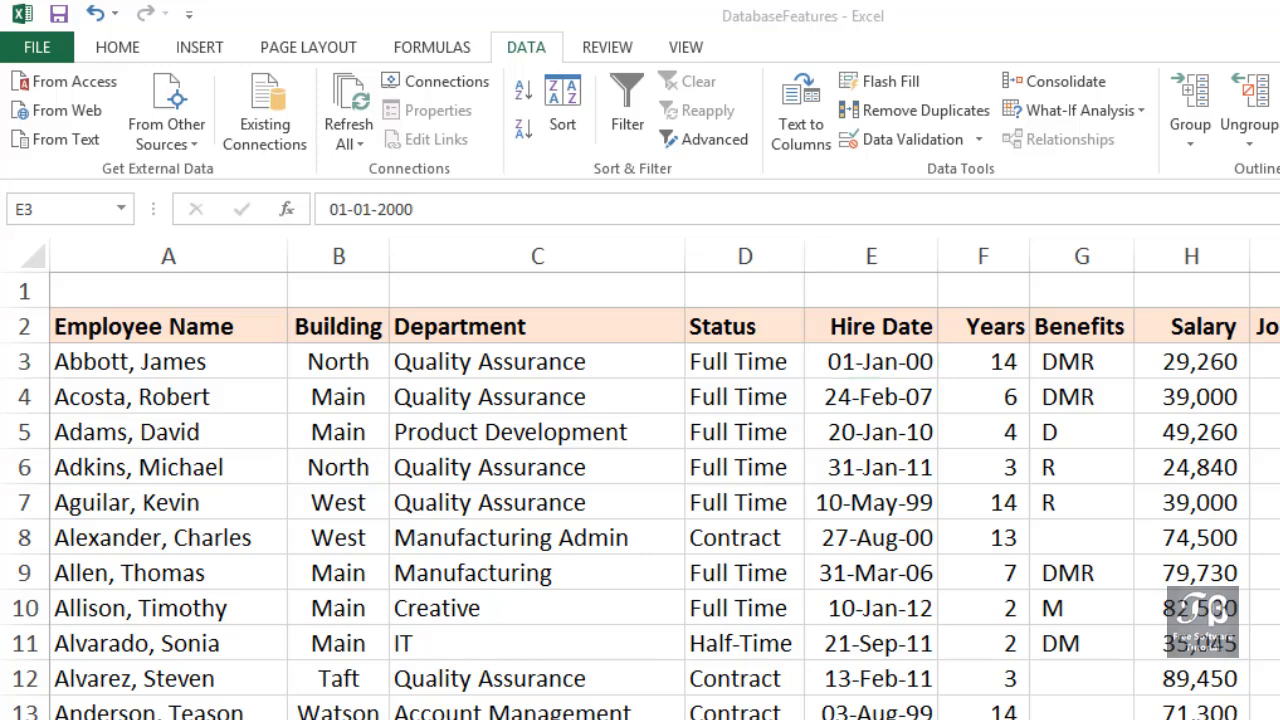